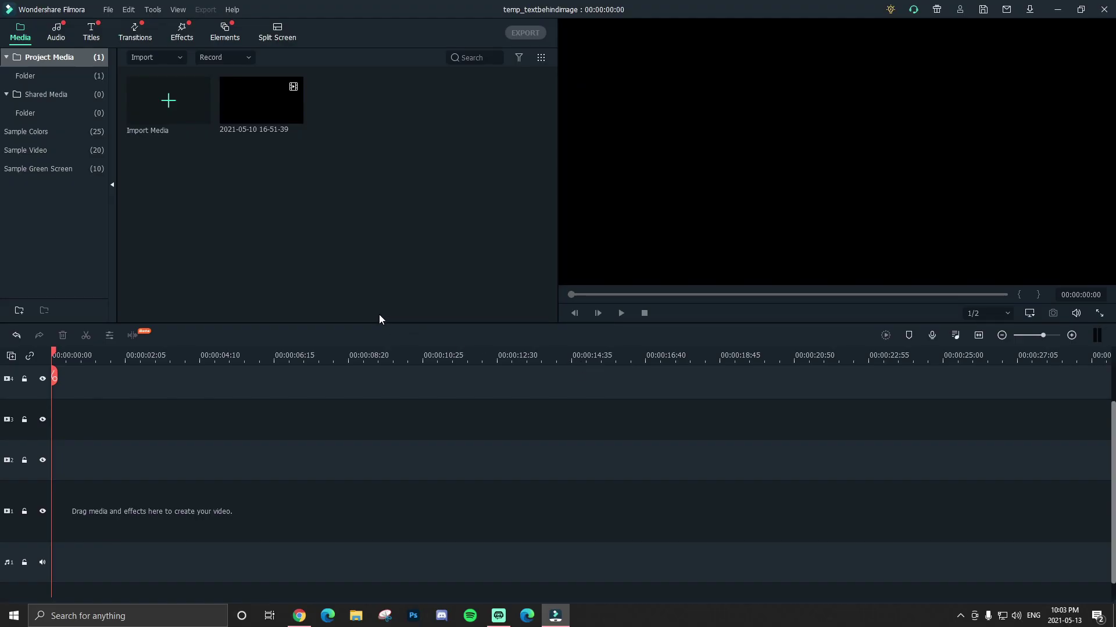
# Step: Place the forest game recording on video track 1, trimming its black opening to leave about 20 seconds
pyautogui.moveTo(254, 114); pyautogui.dragTo(68, 504)
pyautogui.moveTo(459, 360); pyautogui.dragTo(215, 372)
pyautogui.click(213, 360)
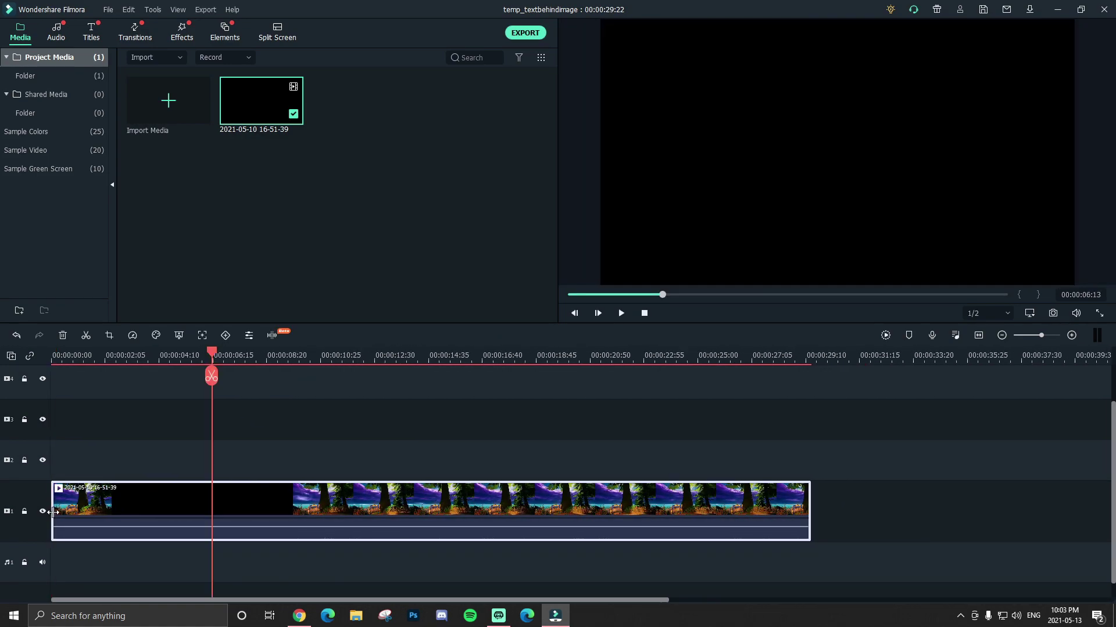
pyautogui.moveTo(55, 510)
pyautogui.mouseDown()
pyautogui.moveTo(201, 537)
pyautogui.moveTo(54, 524)
pyautogui.mouseUp()
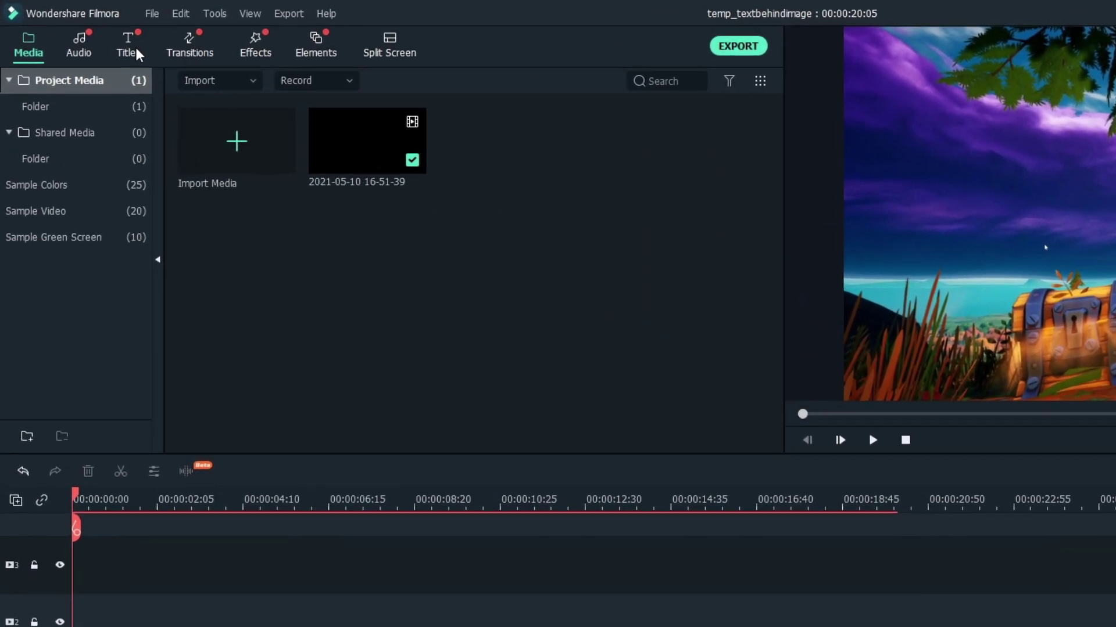
pyautogui.click(135, 50)
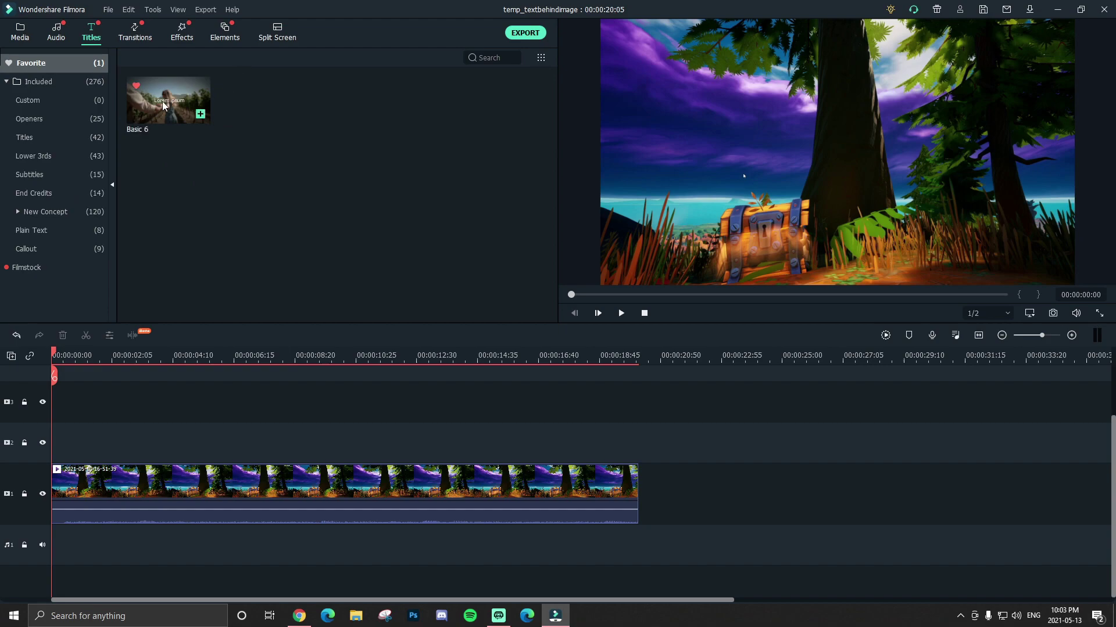
# Step: Add the Basic 6 title to track 2 and set its font to Dimbo Italic
pyautogui.moveTo(153, 108); pyautogui.dragTo(638, 450)
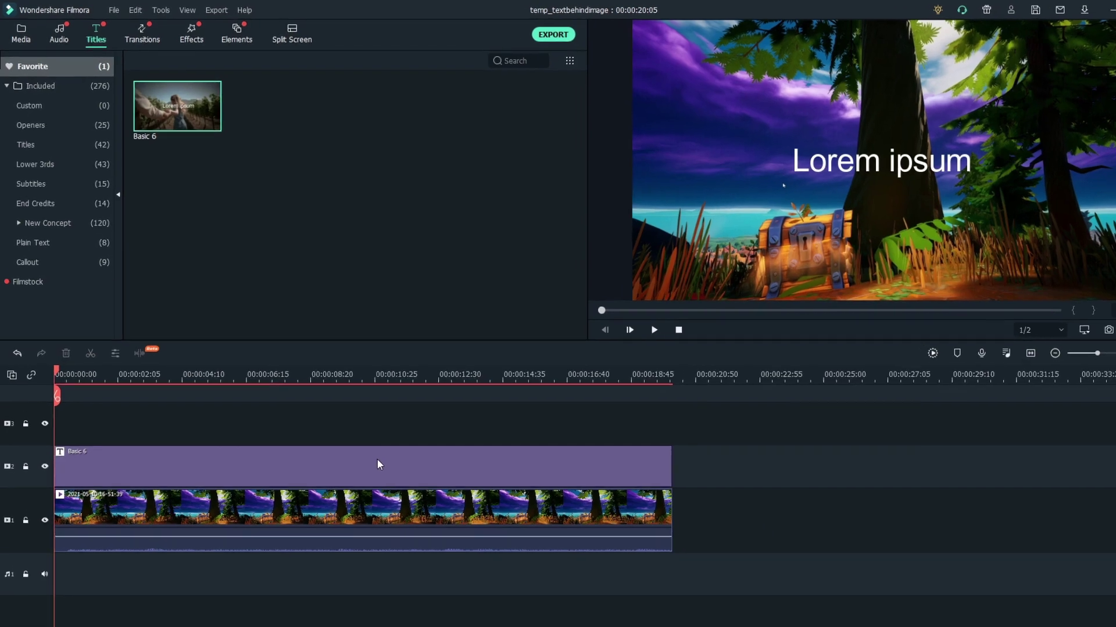
pyautogui.doubleClick(360, 442)
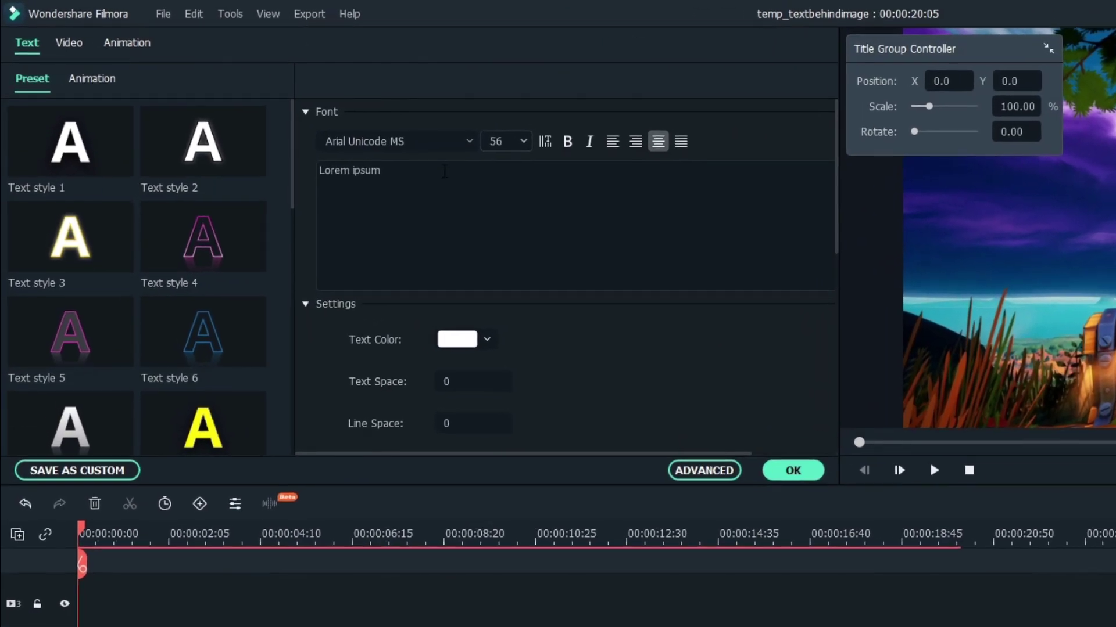
pyautogui.click(426, 141)
pyautogui.press('BackSpace')
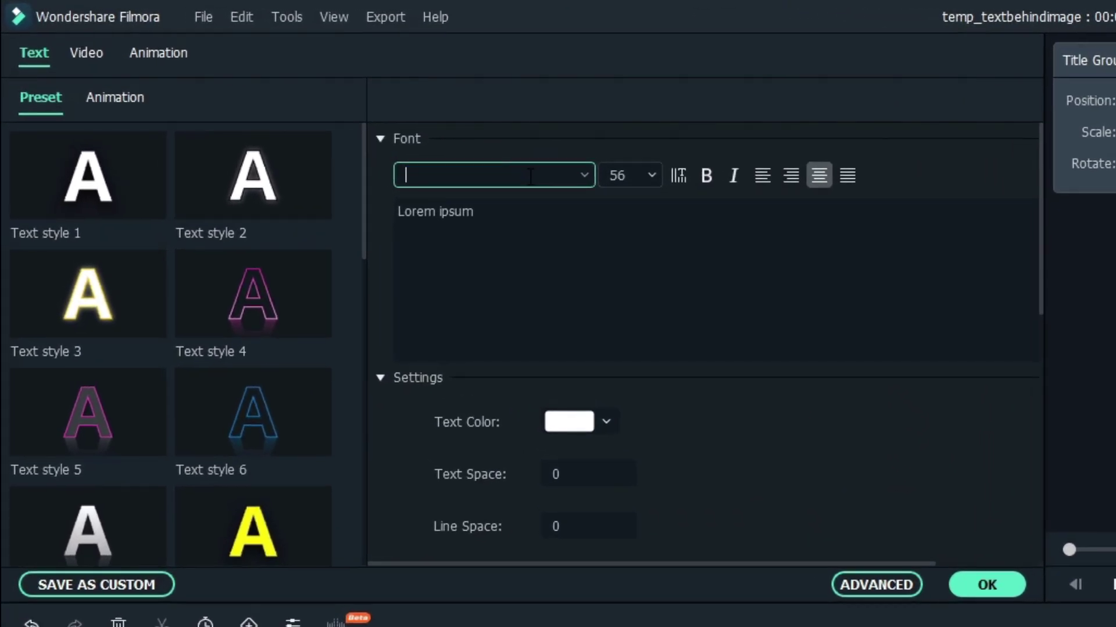
pyautogui.write('dimbo Italic')
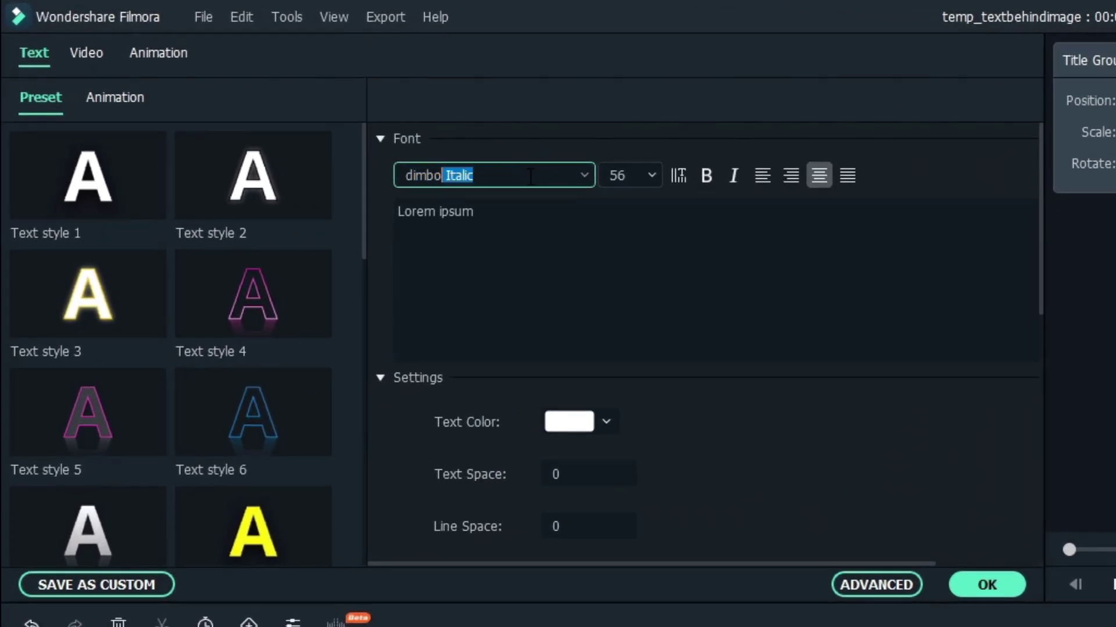
pyautogui.press('Return')
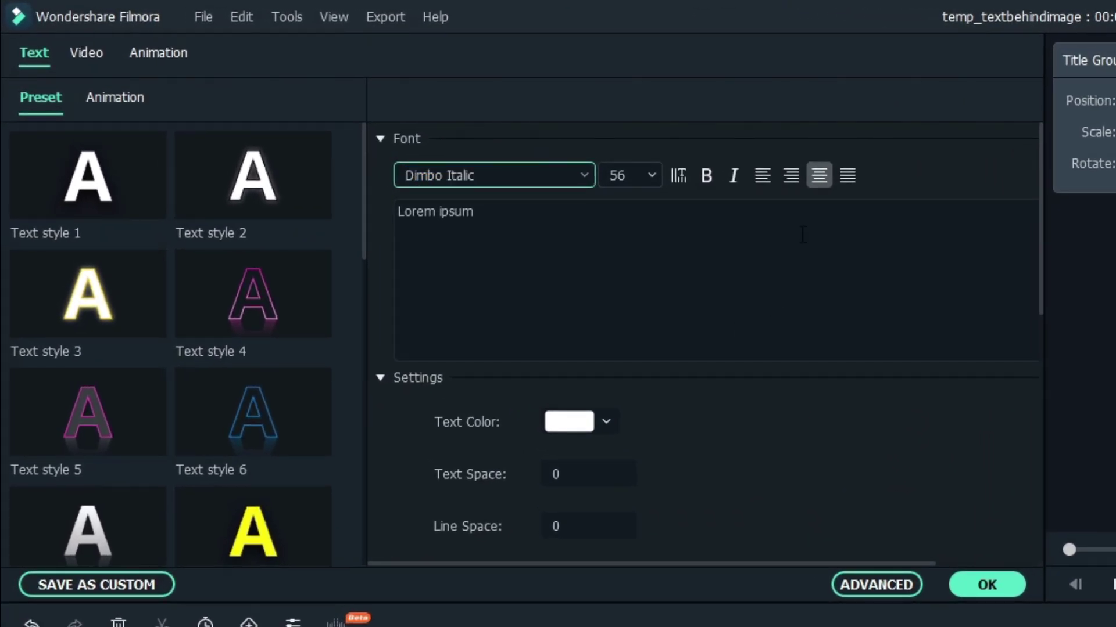
# Step: Set the title's font size to 80 and replace the placeholder text with 'Like and Sub'
pyautogui.click(649, 174)
pyautogui.scroll(-1, 647, 293)
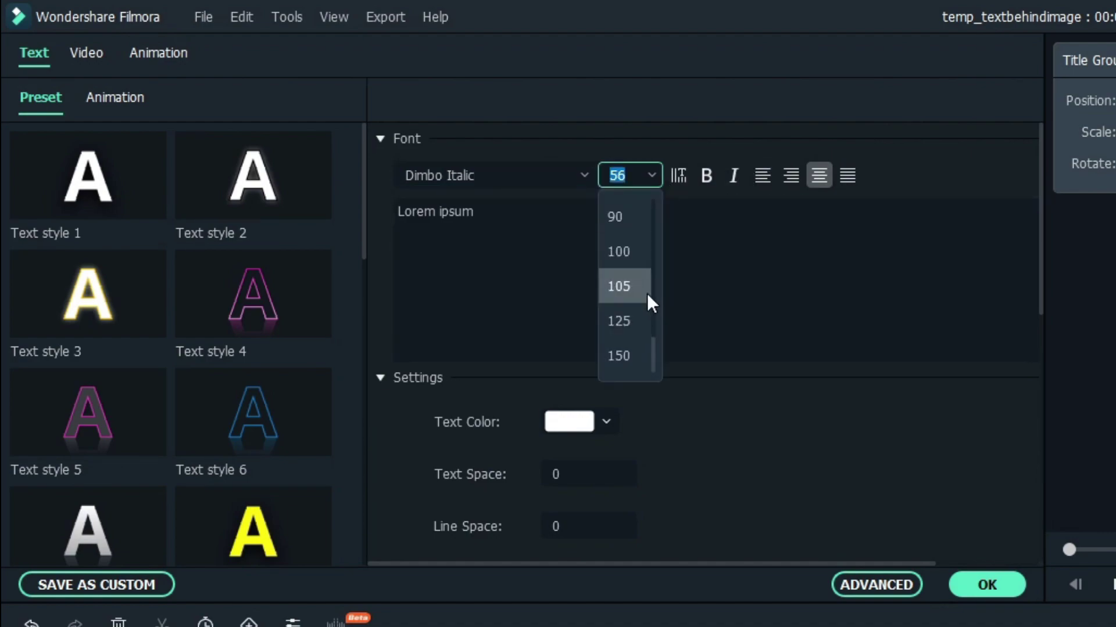
pyautogui.scroll(1, 647, 293)
pyautogui.click(635, 289)
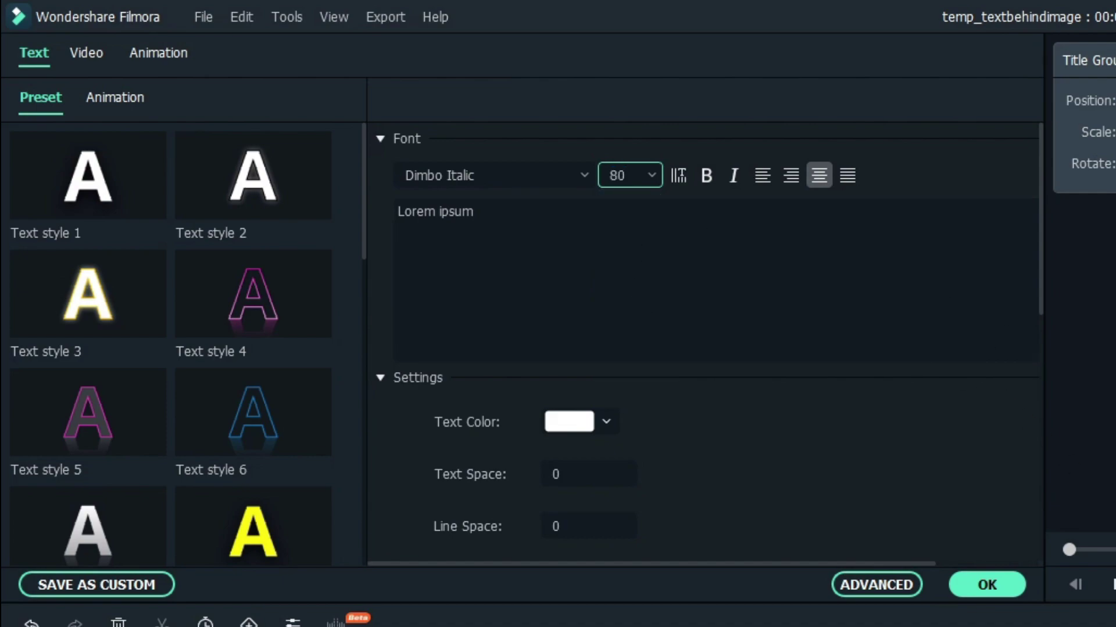
pyautogui.moveTo(666, 233); pyautogui.dragTo(232, 156)
pyautogui.press('BackSpace')
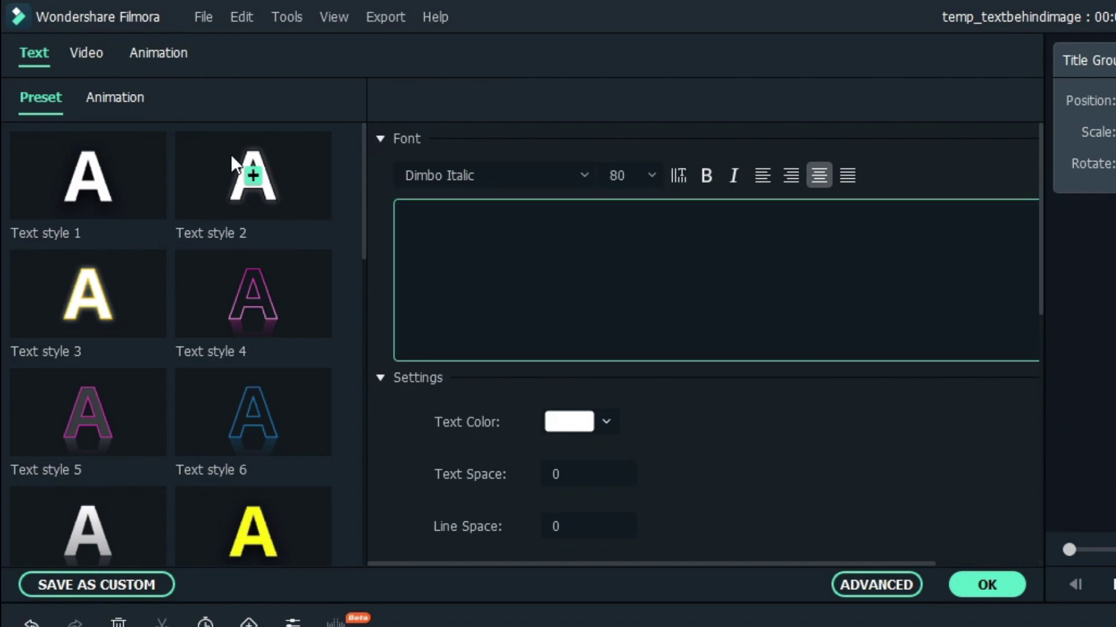
pyautogui.write('Like and Sub')
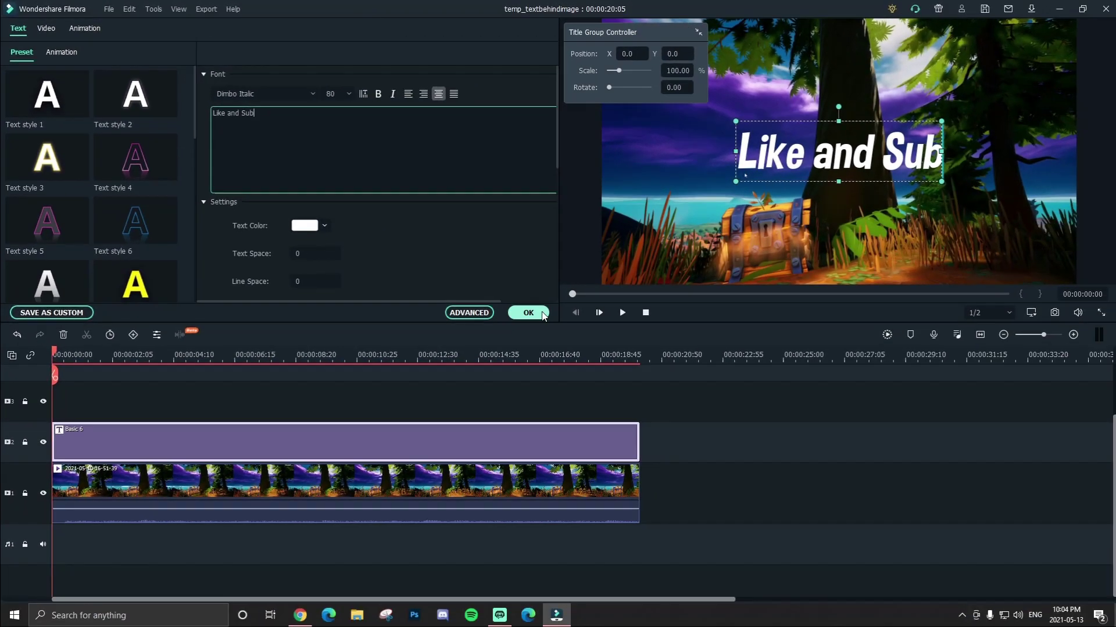
pyautogui.click(689, 405)
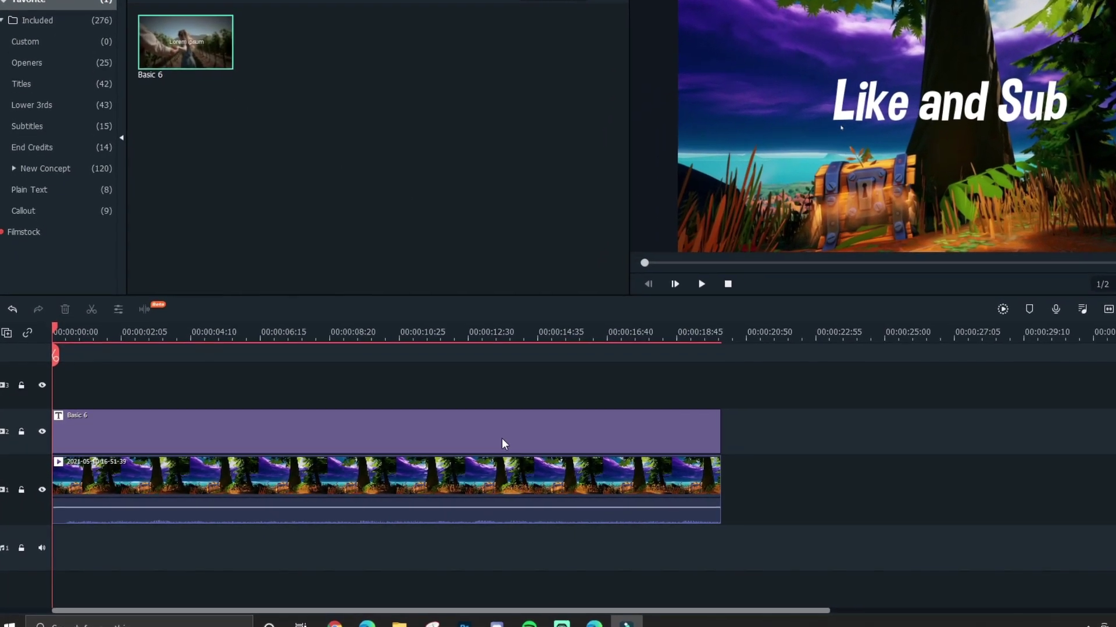
# Step: Give the 'Like and Sub' title the Right Roll animation and play it back
pyautogui.doubleClick(446, 442)
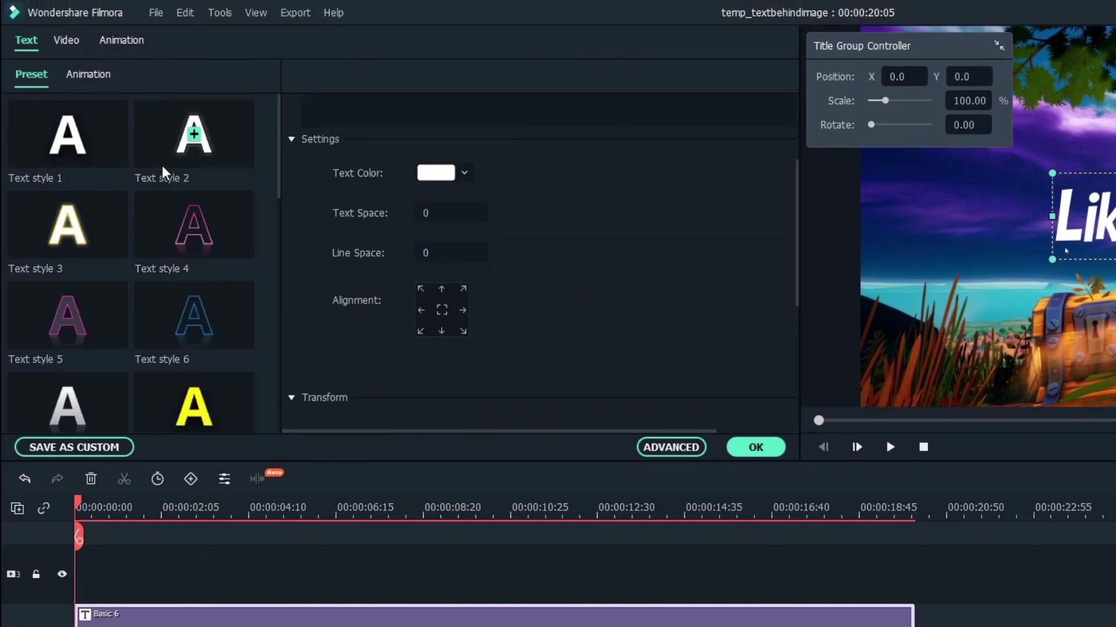
pyautogui.click(91, 76)
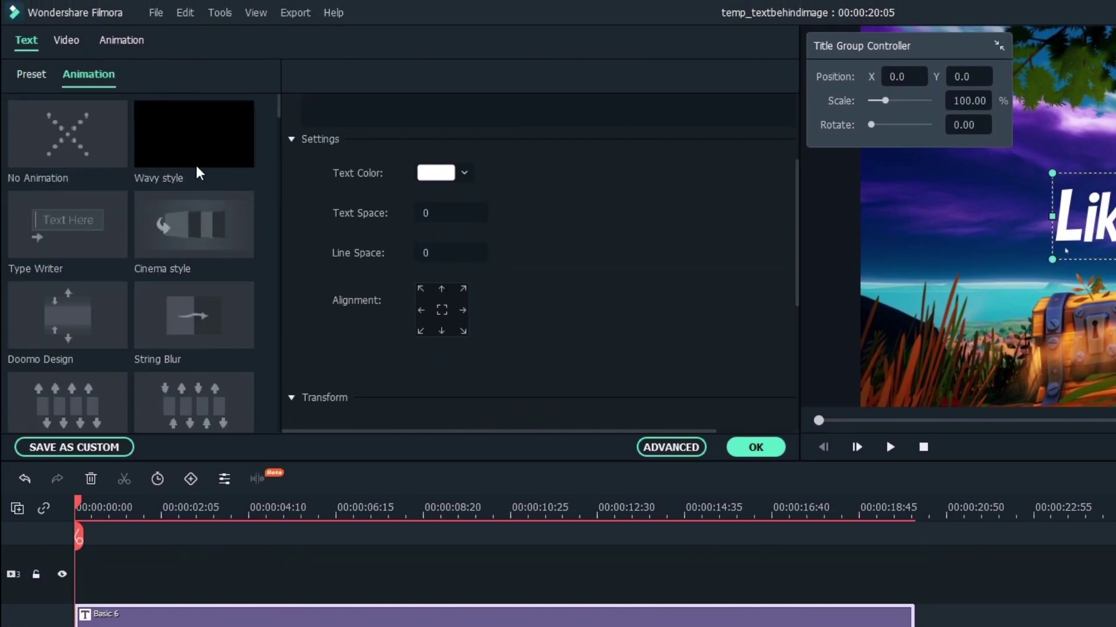
pyautogui.scroll(-10, 219, 212)
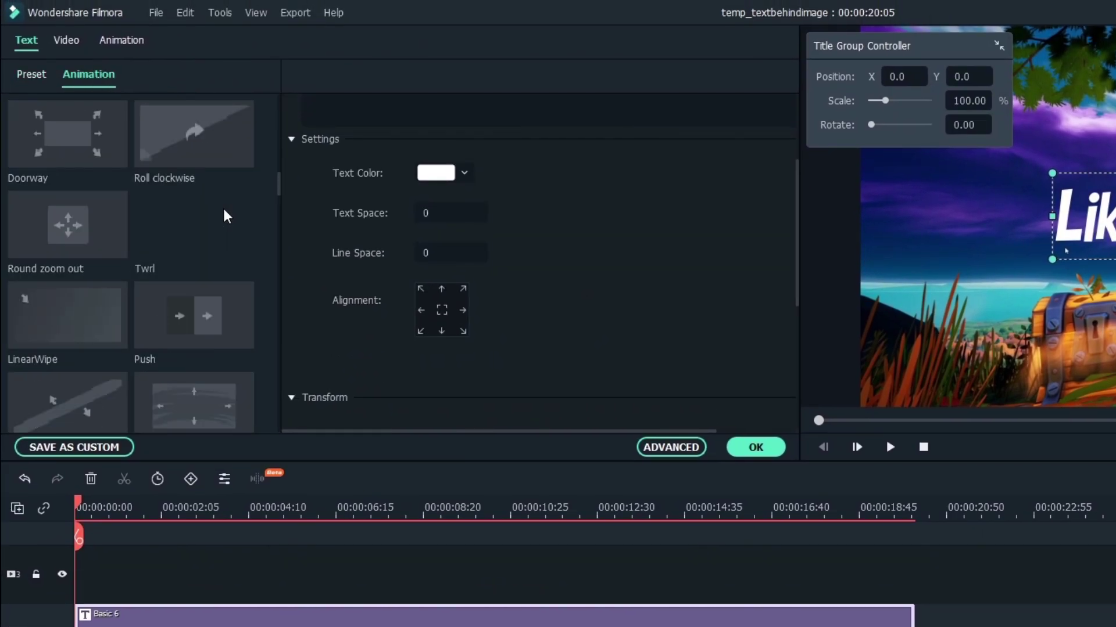
pyautogui.scroll(3, 224, 216)
pyautogui.click(116, 156)
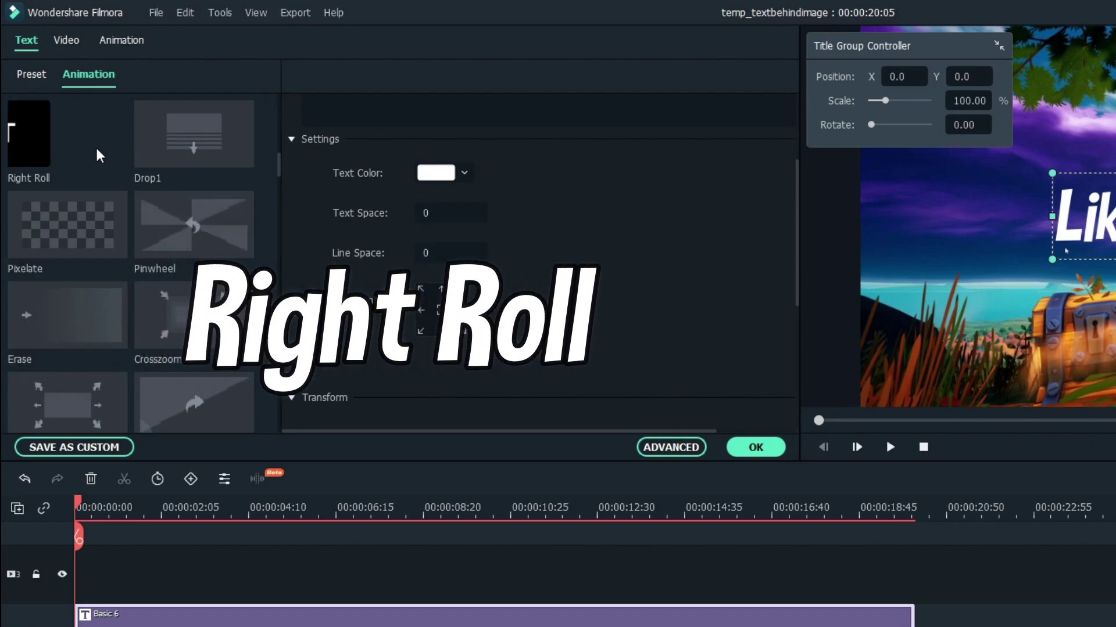
pyautogui.scroll(1, 281, 178)
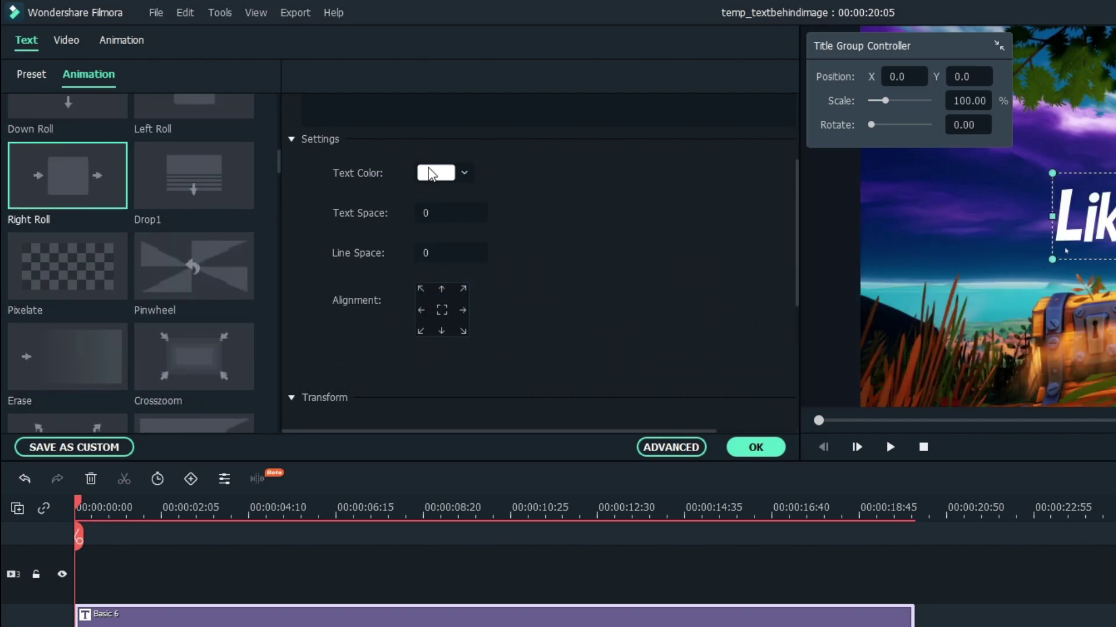
pyautogui.click(756, 451)
pyautogui.press('space')
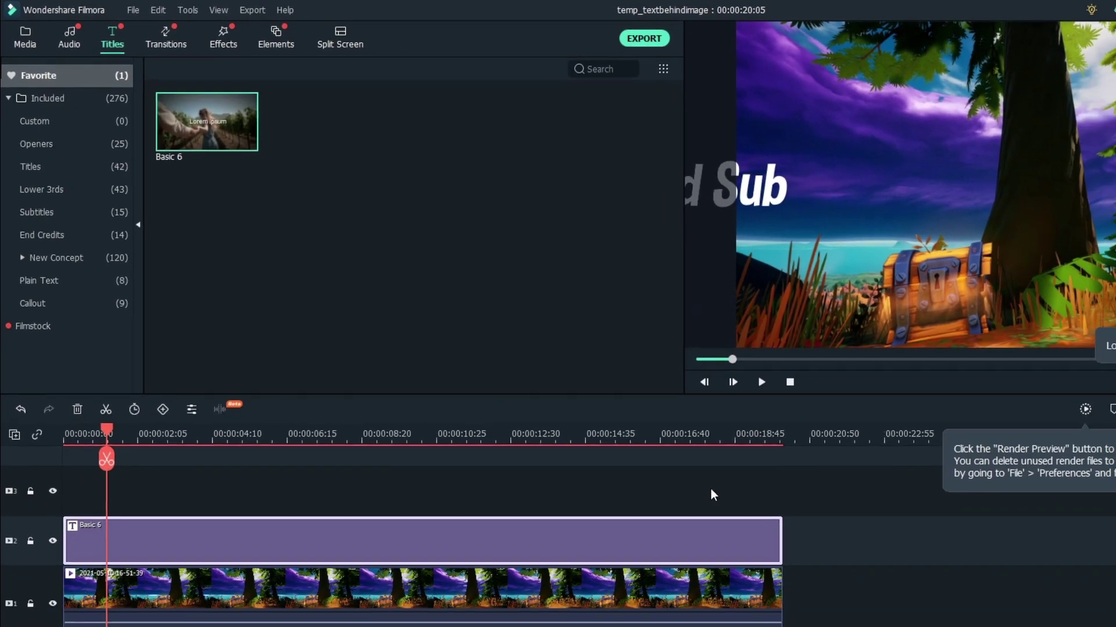
# Step: Trim the title and forest clip together to about 5 seconds and preview the result
pyautogui.moveTo(710, 540); pyautogui.dragTo(623, 459)
pyautogui.moveTo(635, 497); pyautogui.dragTo(267, 480)
pyautogui.click(623, 312)
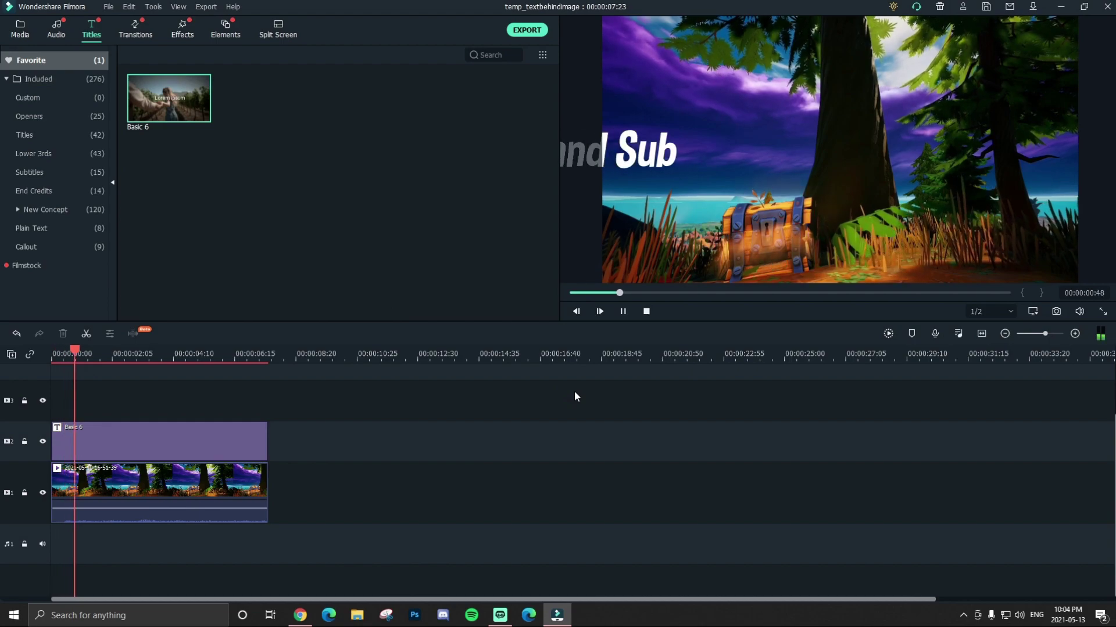
pyautogui.click(261, 487)
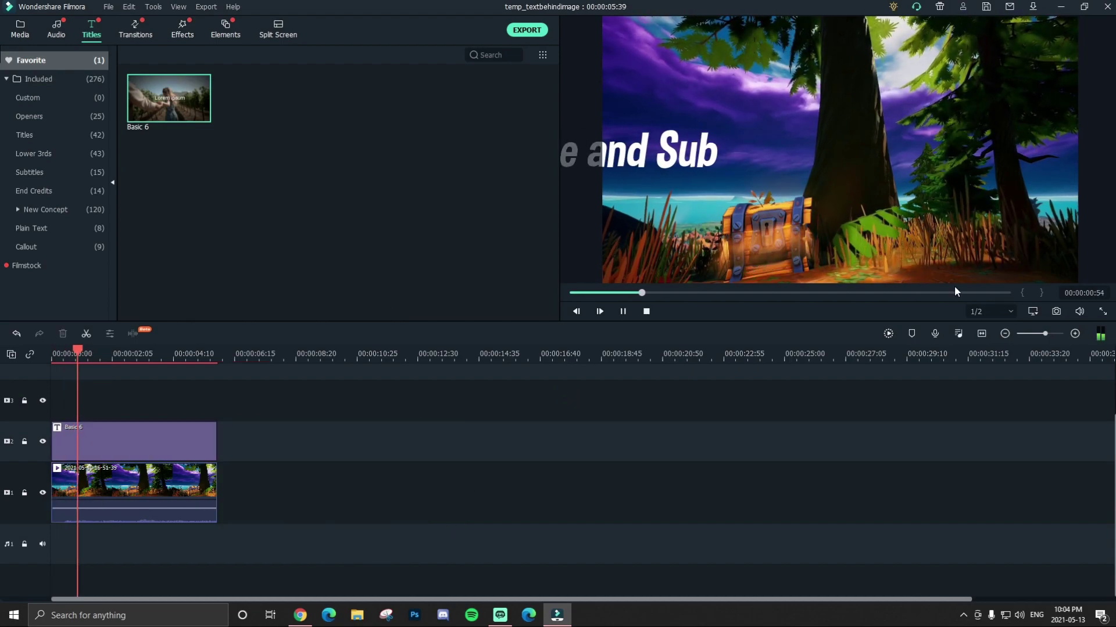
pyautogui.press('space')
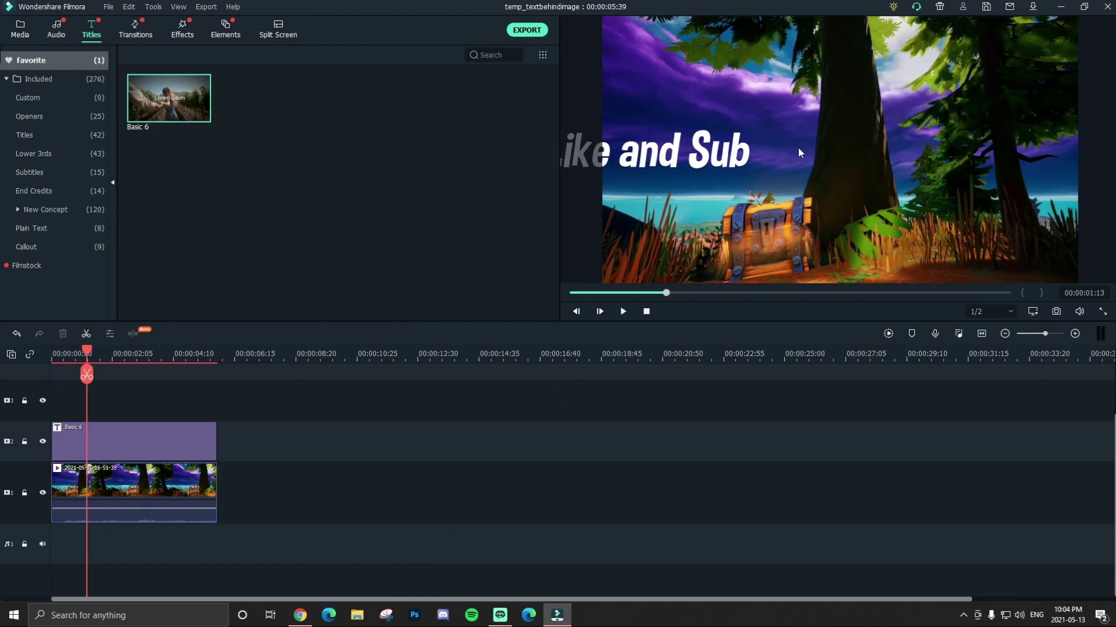
pyautogui.press('space')
pyautogui.press('space')
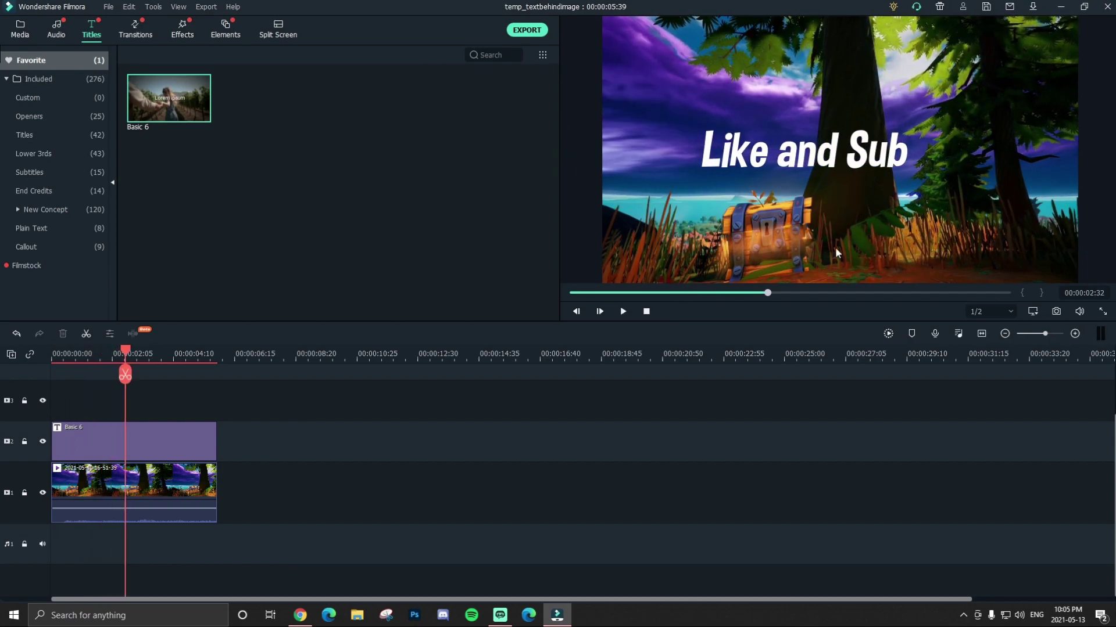
pyautogui.click(411, 202)
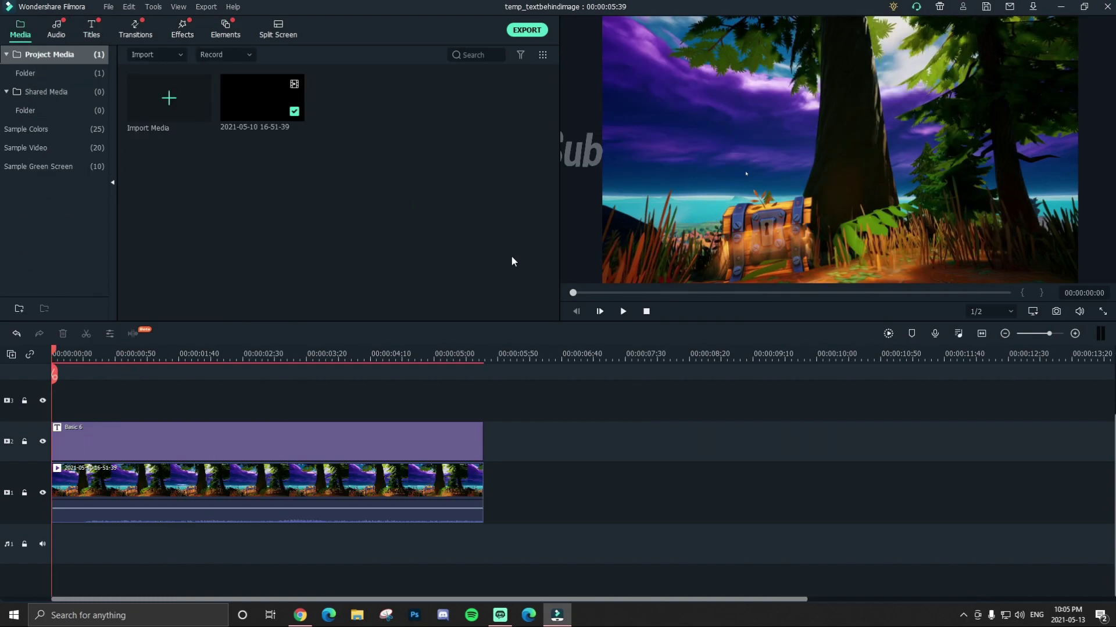
# Step: Duplicate the forest clip and place the copy on track 3 starting at zero
pyautogui.click(440, 481)
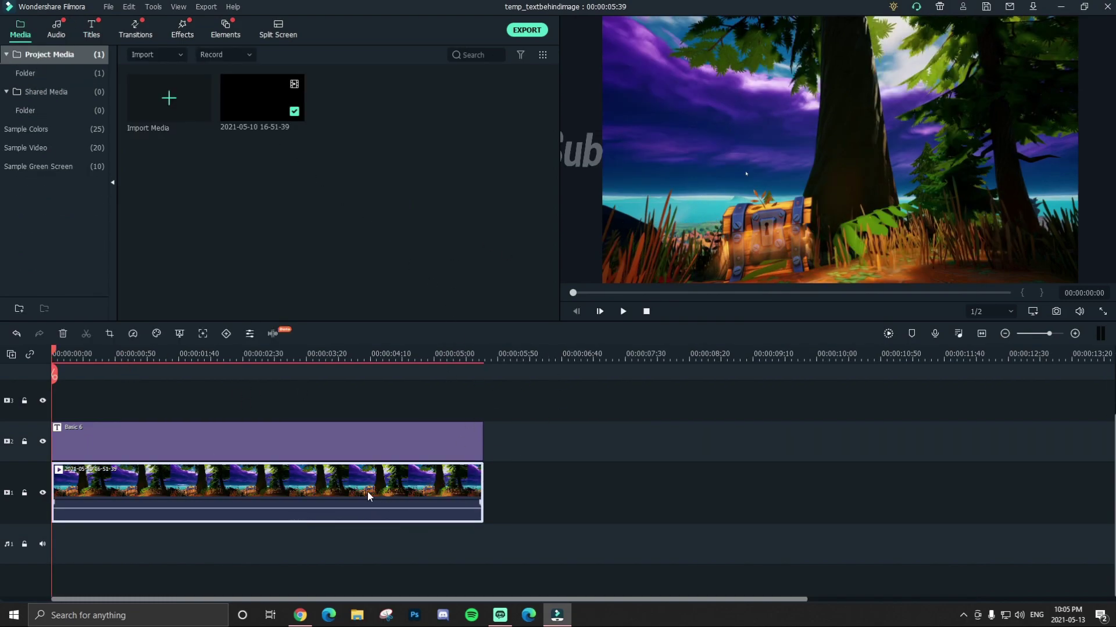
pyautogui.rightClick(432, 484)
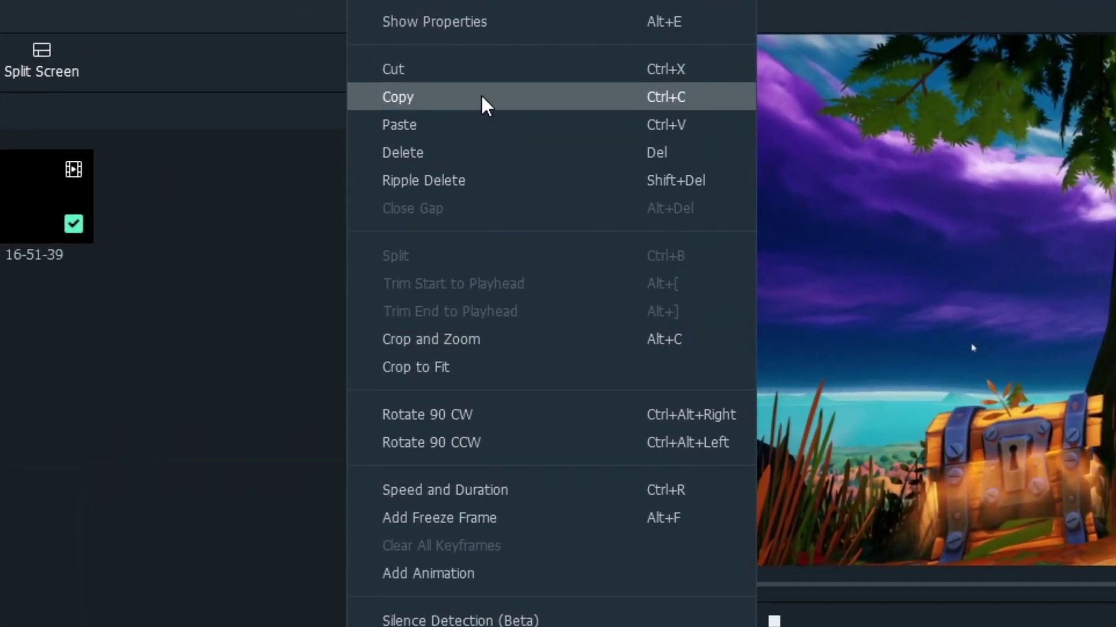
pyautogui.click(497, 47)
pyautogui.click(545, 352)
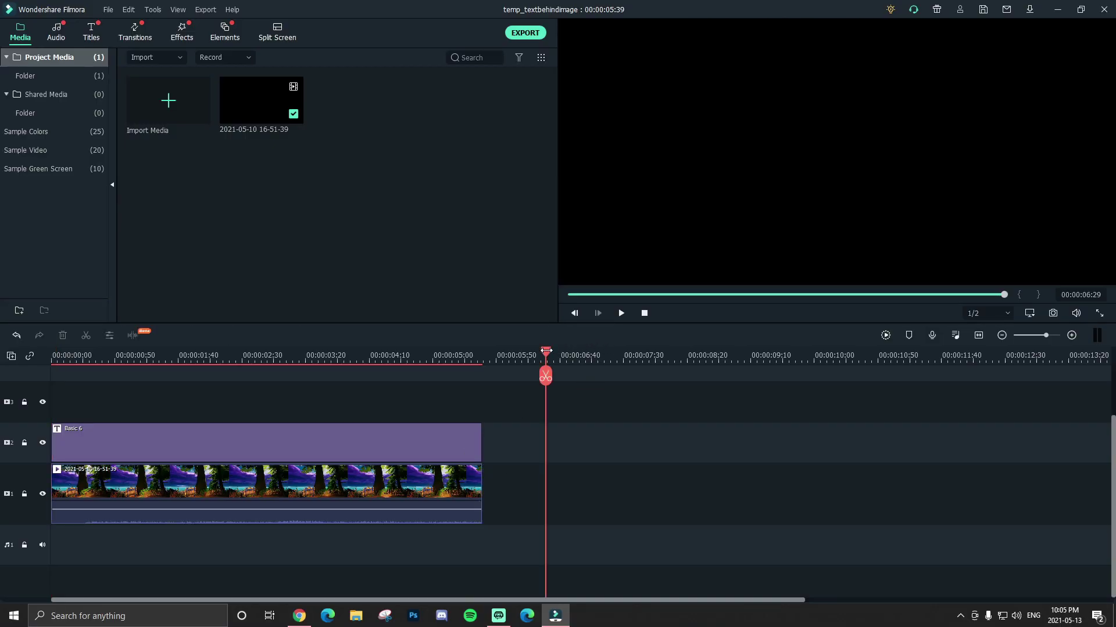
pyautogui.hotkey('ctrl', 'v')
pyautogui.moveTo(638, 489); pyautogui.dragTo(117, 390)
# Step: Rewind the playhead to 00:00, deselect the clips, and zoom the timeline in
pyautogui.click(573, 313)
pyautogui.click(539, 402)
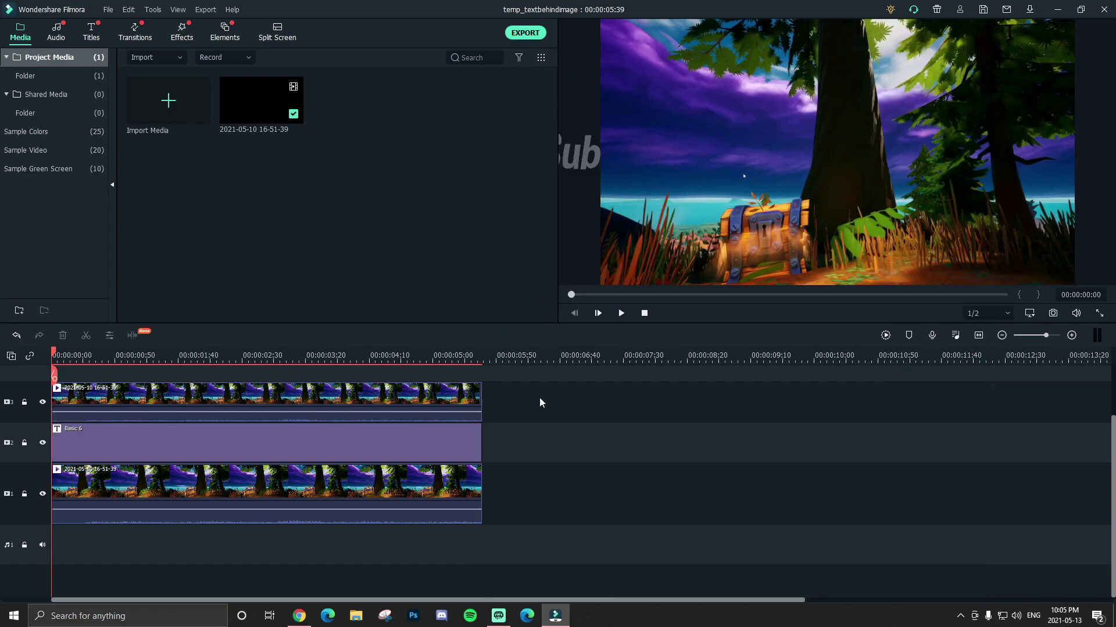
pyautogui.moveTo(373, 358); pyautogui.dragTo(433, 365)
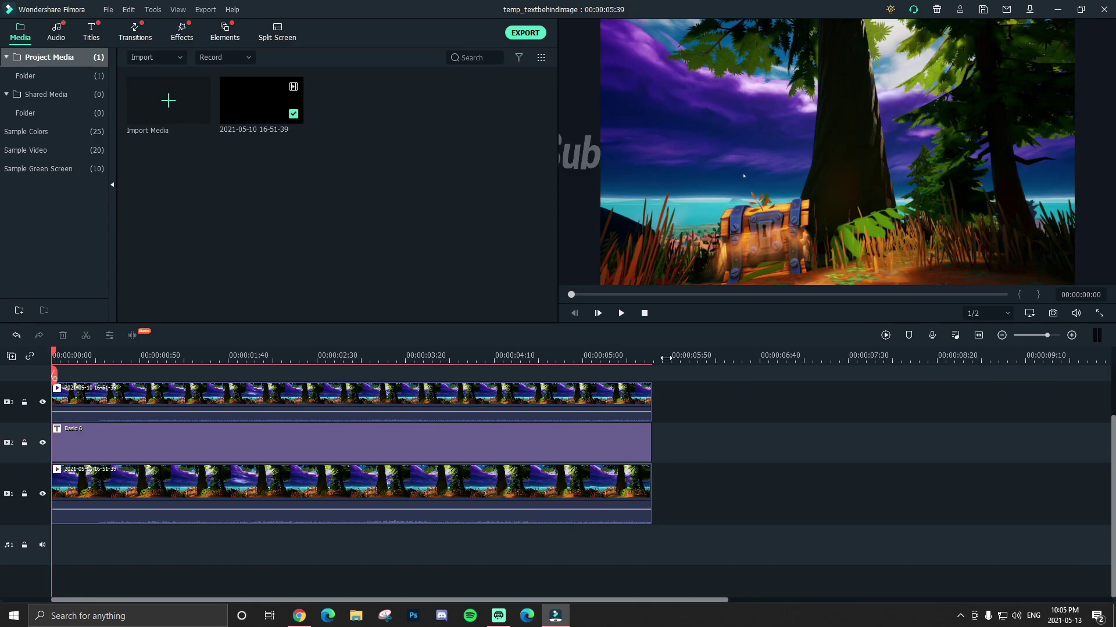
pyautogui.moveTo(665, 358); pyautogui.dragTo(617, 361)
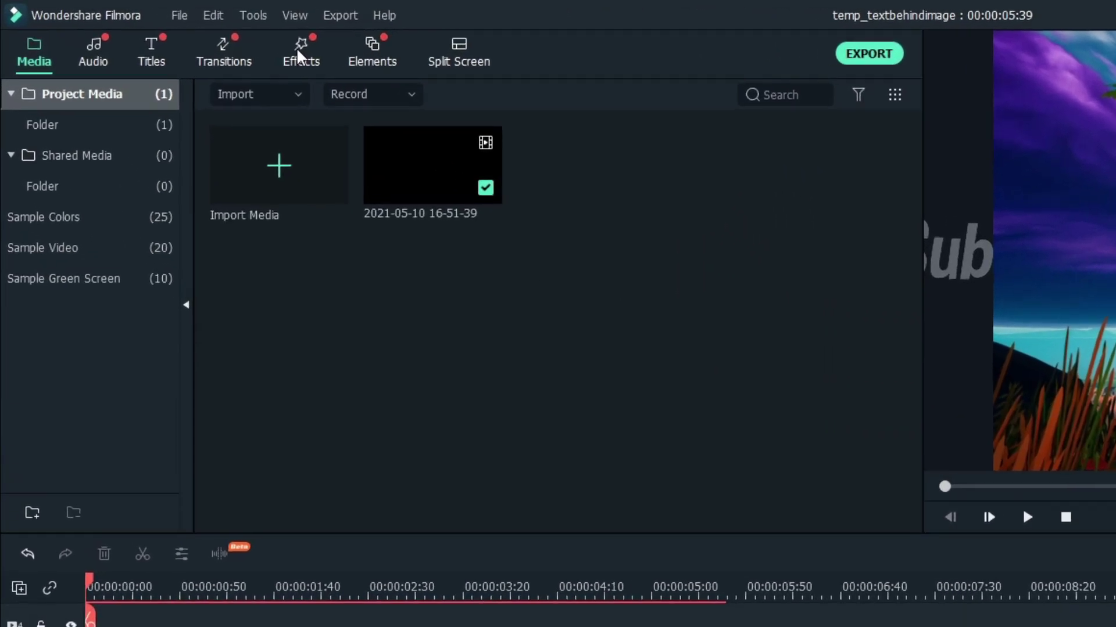
# Step: Drag the Utility Image Mask effect onto the track-3 forest clip
pyautogui.click(179, 35)
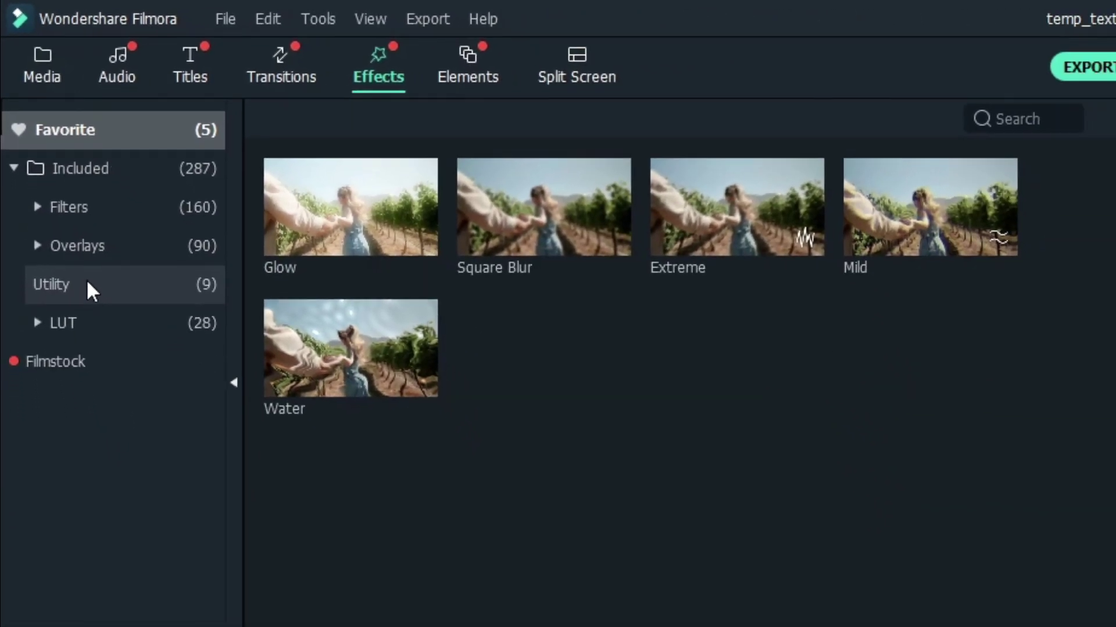
pyautogui.click(105, 345)
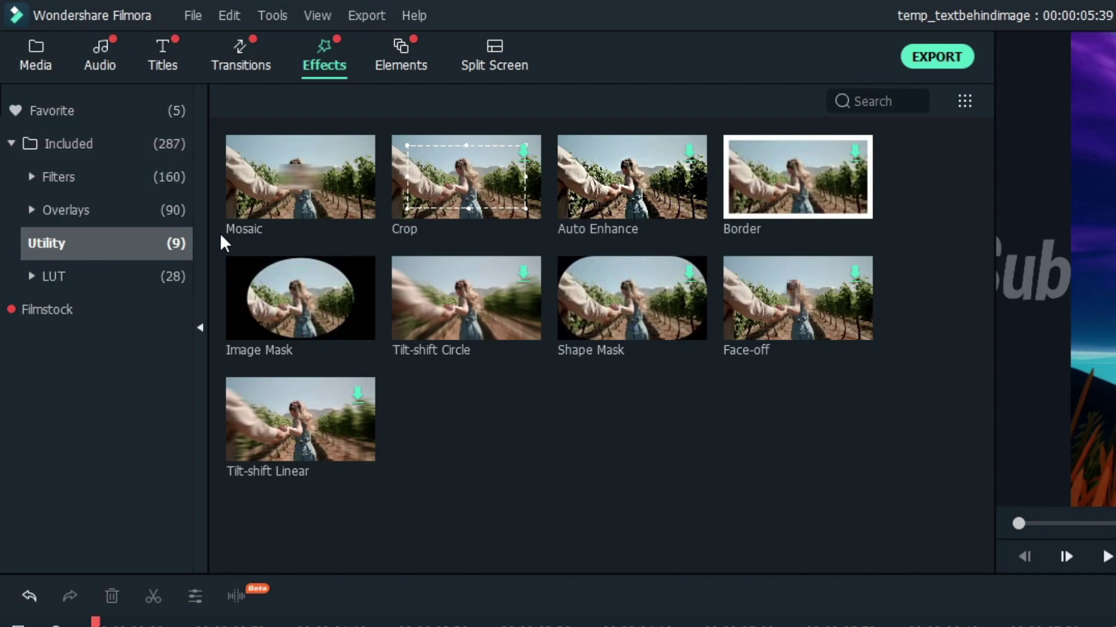
pyautogui.click(294, 302)
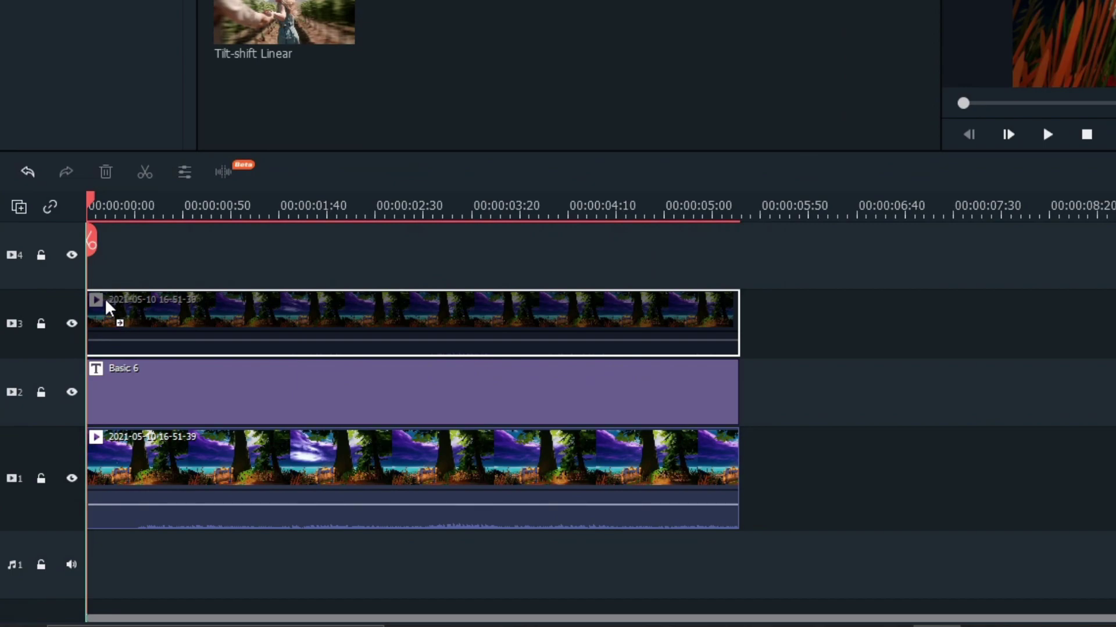
pyautogui.moveTo(106, 302); pyautogui.dragTo(106, 302)
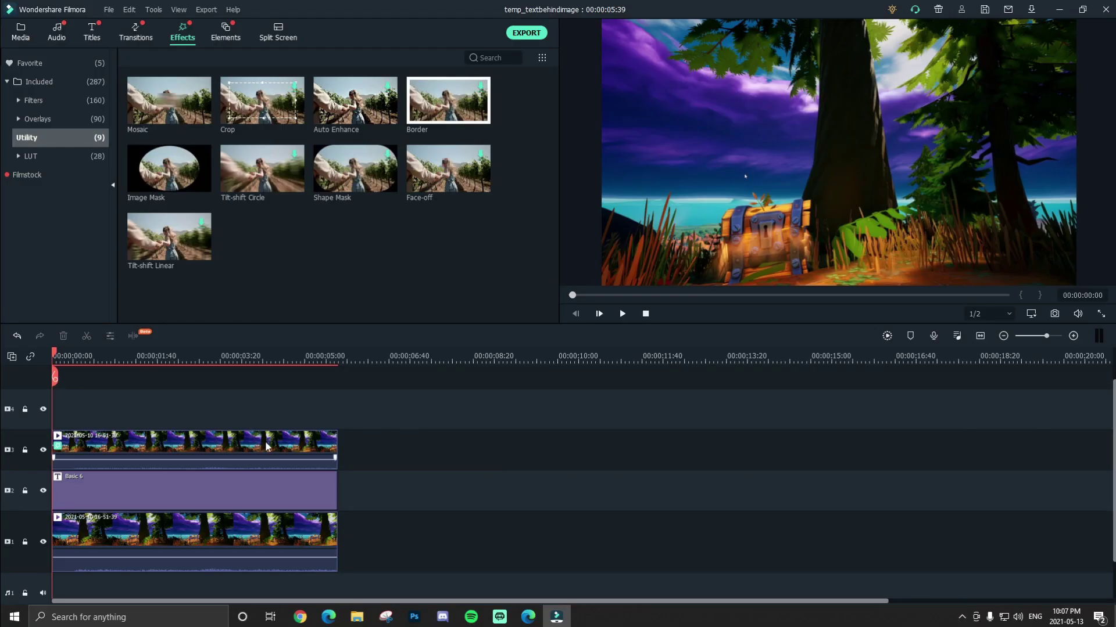
# Step: Apply the rectangular Image Mask preset to the top forest clip
pyautogui.doubleClick(267, 446)
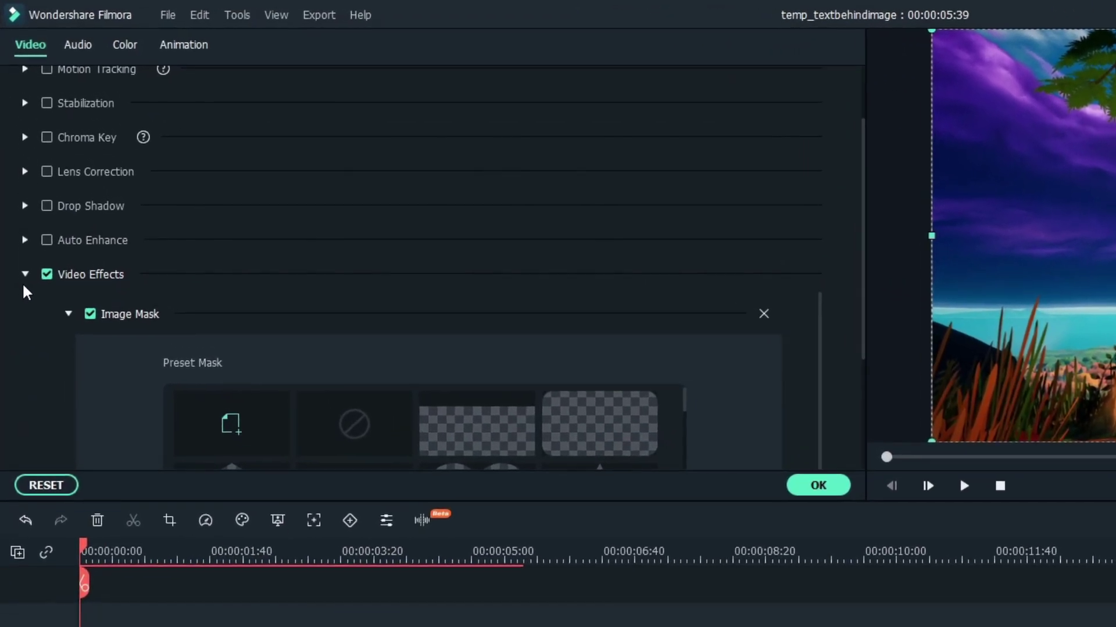
pyautogui.scroll(-3, 741, 362)
pyautogui.scroll(3, 852, 373)
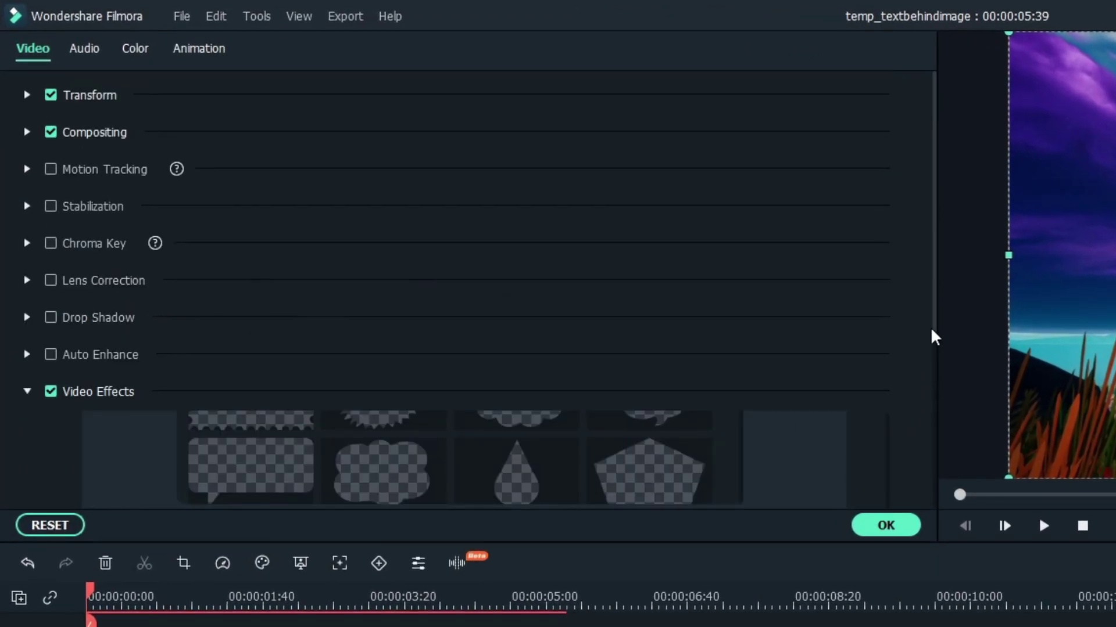
pyautogui.moveTo(931, 330); pyautogui.dragTo(943, 459)
pyautogui.scroll(5, 735, 366)
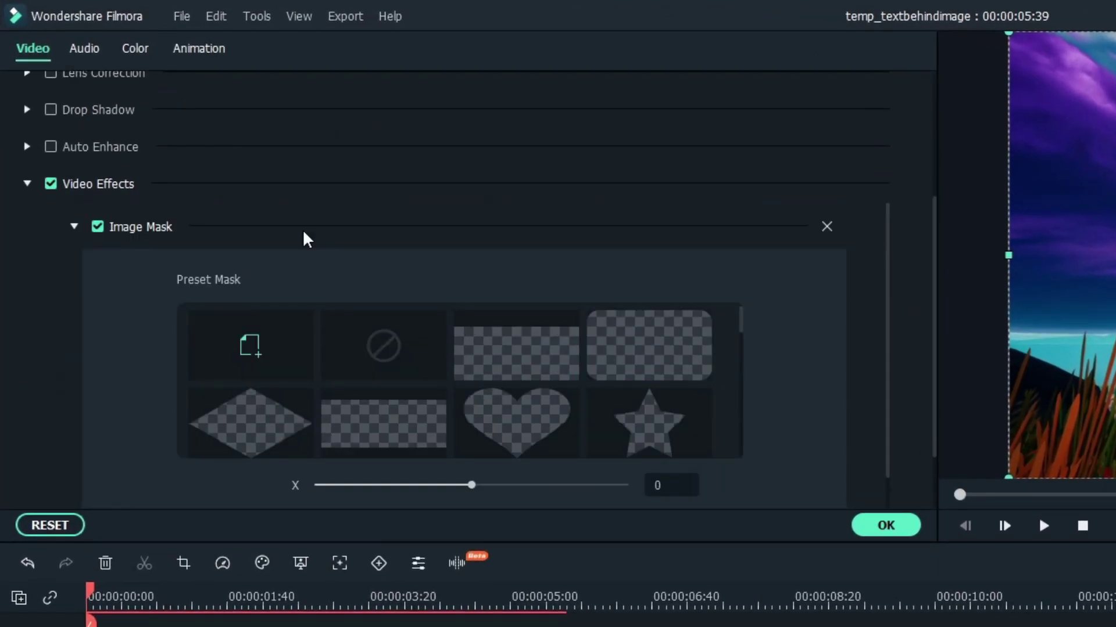
pyautogui.scroll(-6, 577, 349)
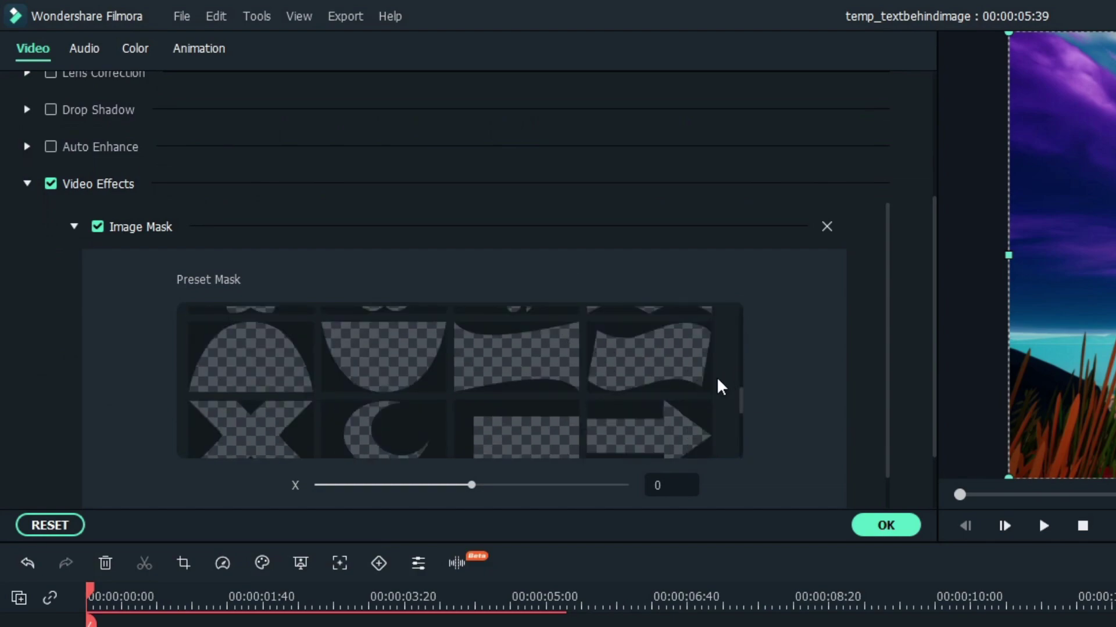
pyautogui.scroll(6, 685, 360)
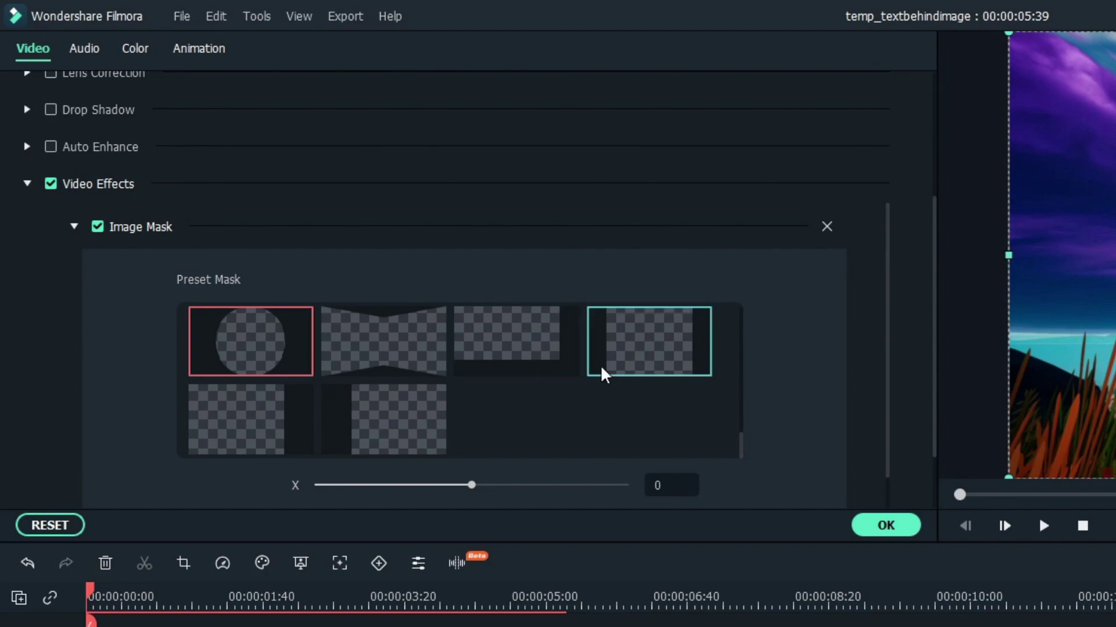
pyautogui.click(650, 375)
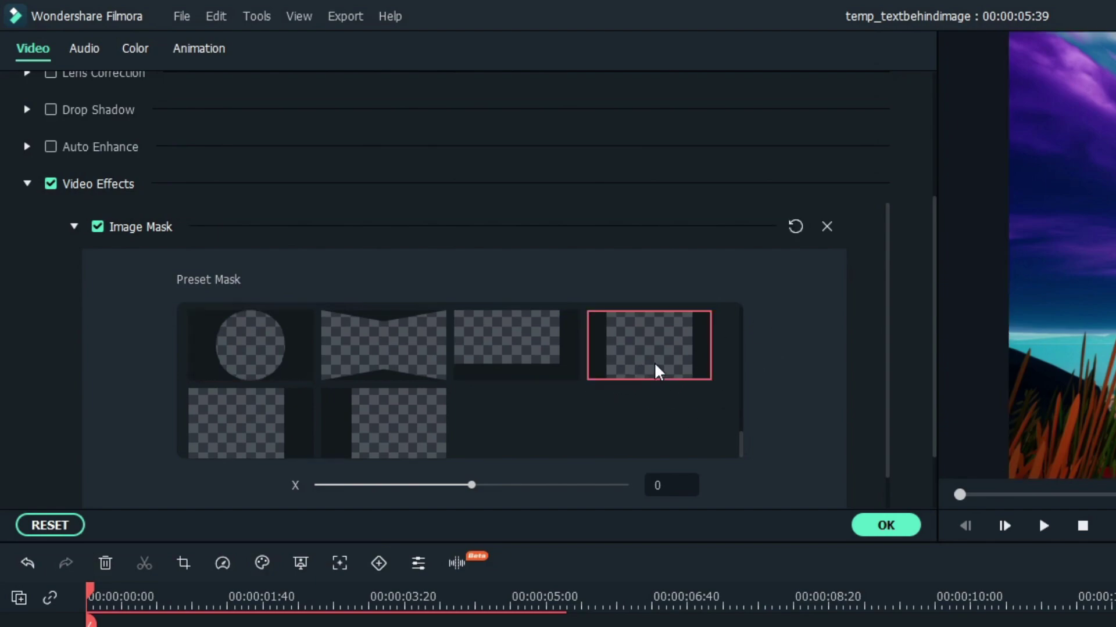
pyautogui.click(886, 525)
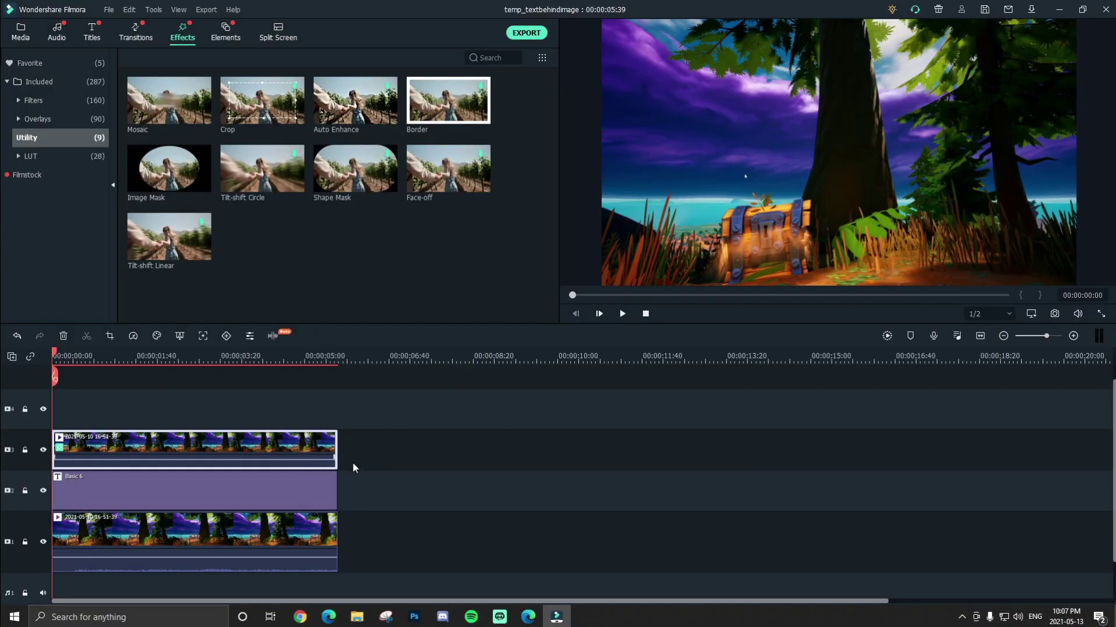
# Step: Deselect the clip and hide the bottom forest track 1
pyautogui.click(352, 468)
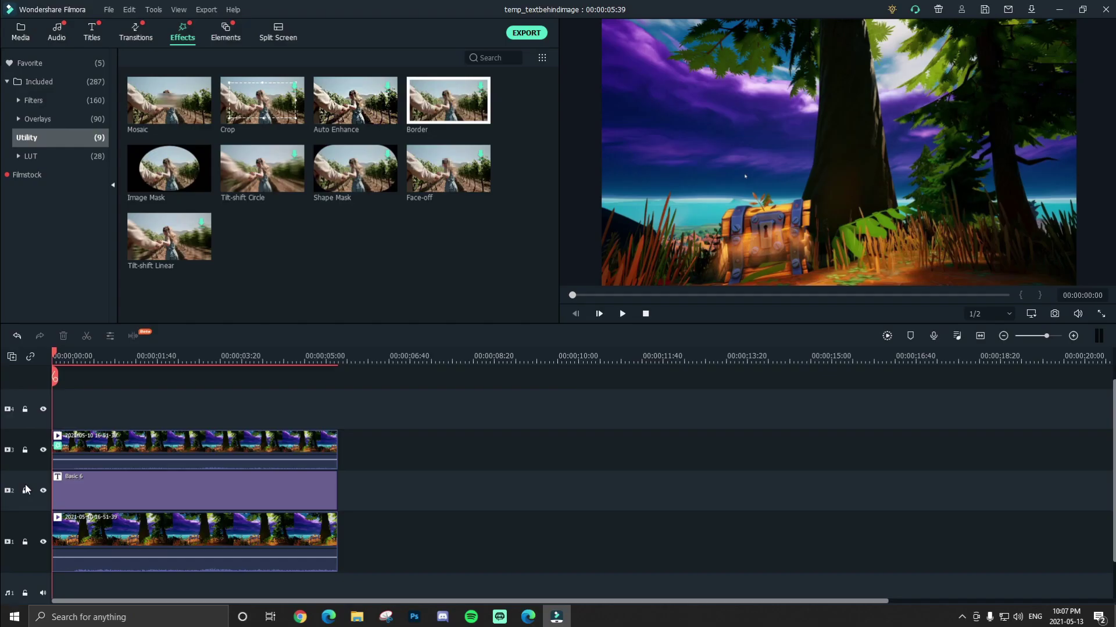
pyautogui.scroll(-1, 543, 433)
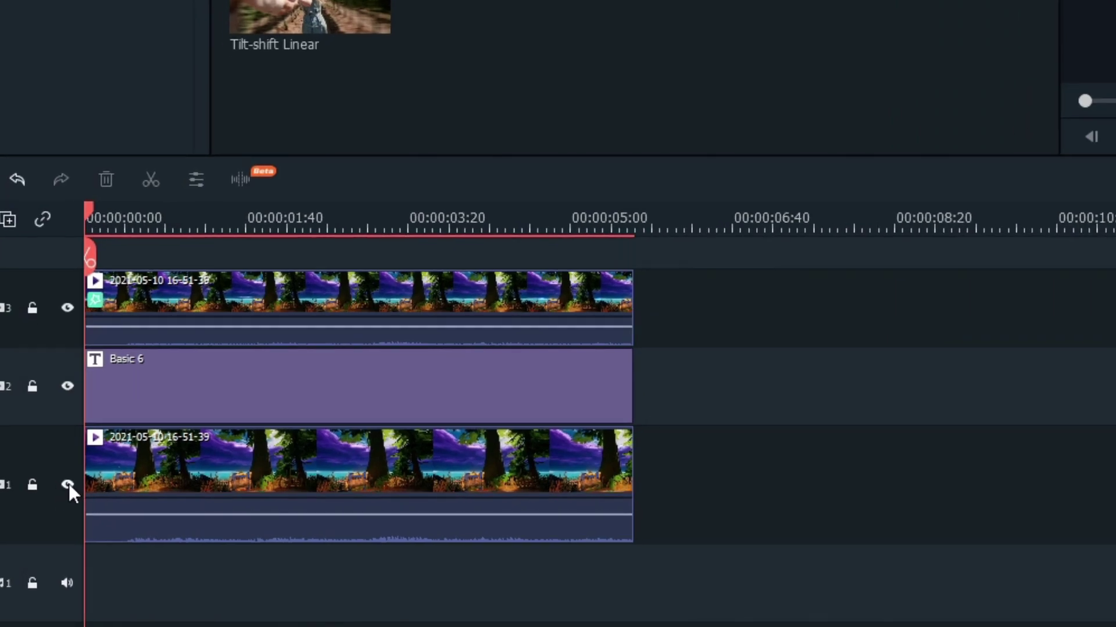
pyautogui.click(68, 485)
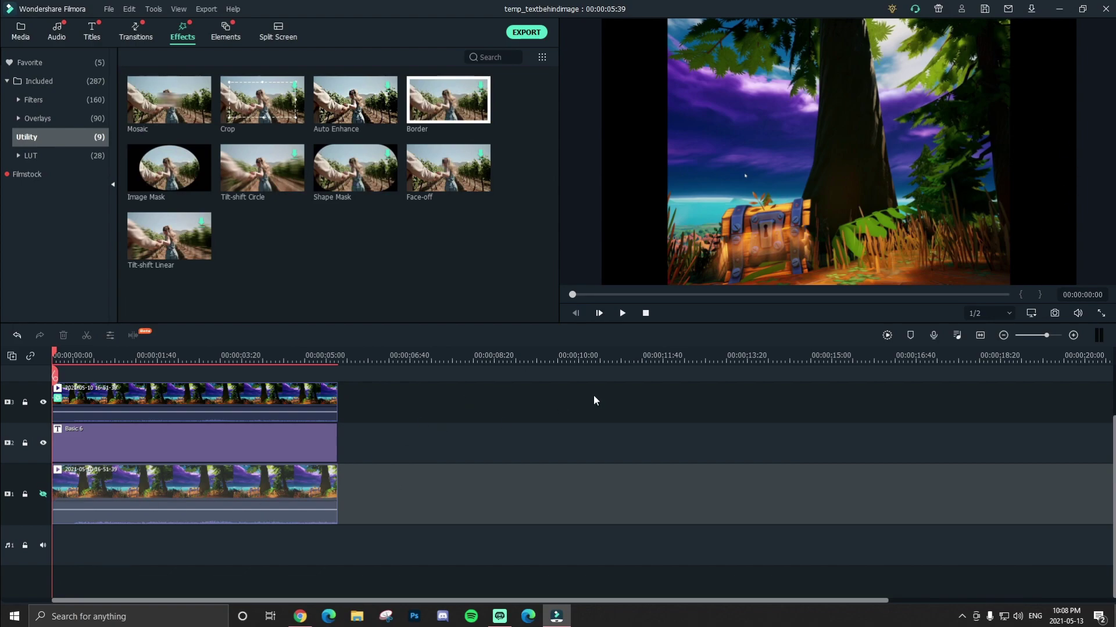
# Step: Drag the top clip's rectangle mask into a narrow strip over the tree trunk
pyautogui.scroll(1, 580, 443)
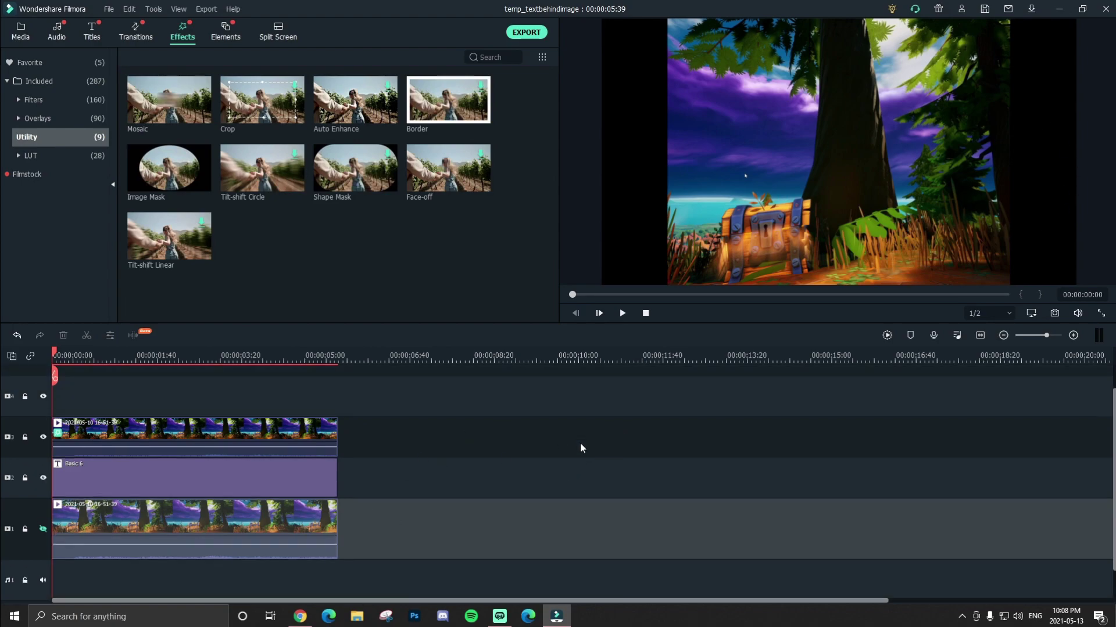
pyautogui.doubleClick(214, 435)
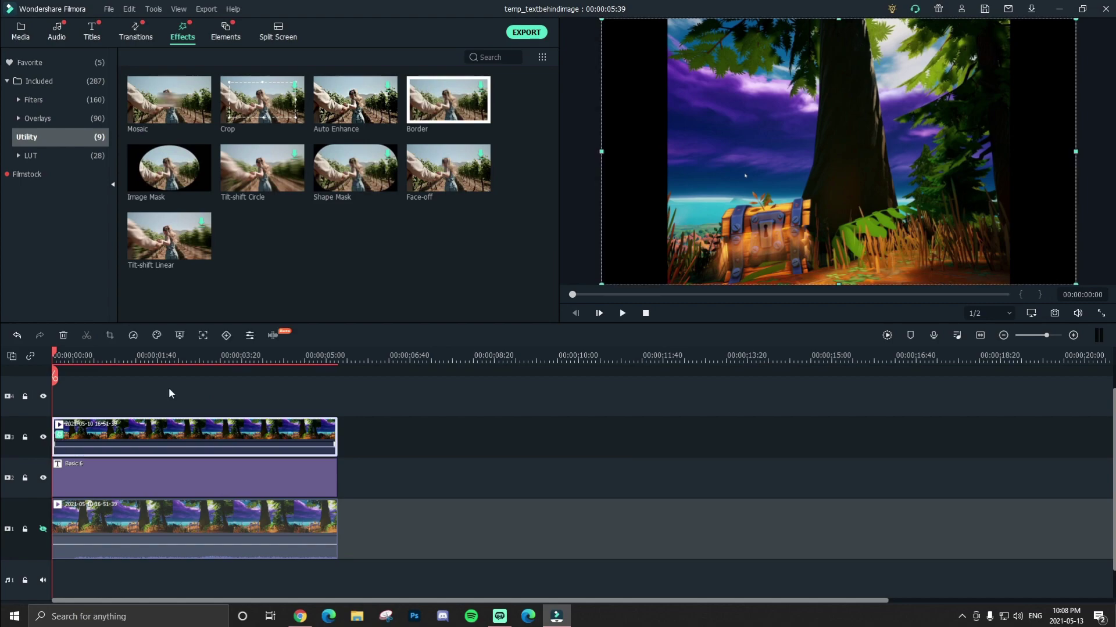
pyautogui.scroll(-2, 297, 163)
pyautogui.scroll(4, 361, 218)
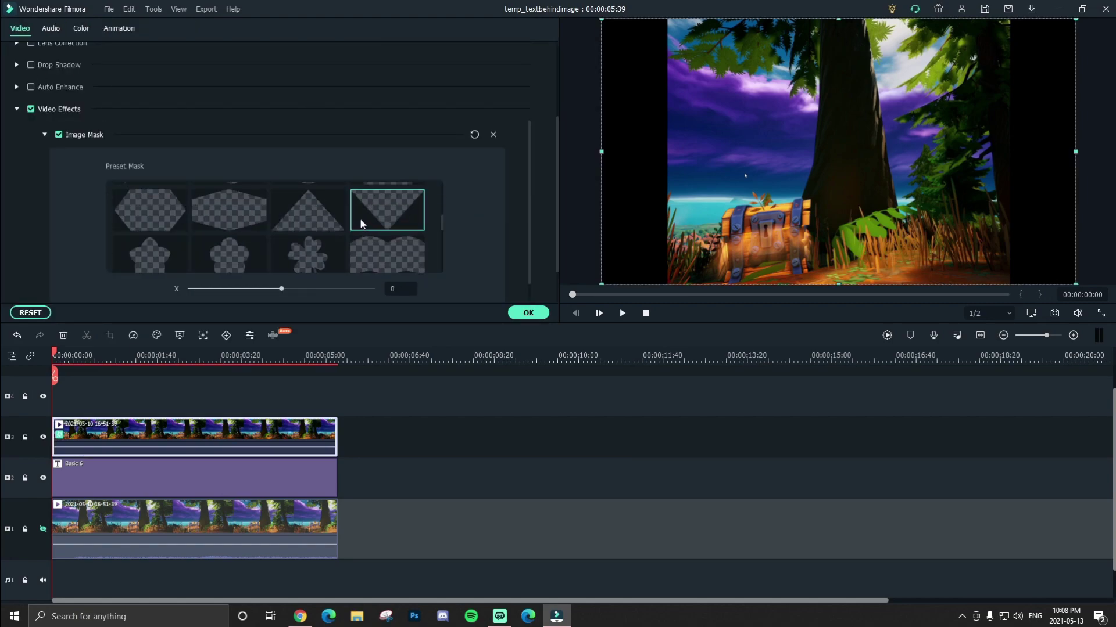
pyautogui.scroll(-3, 493, 229)
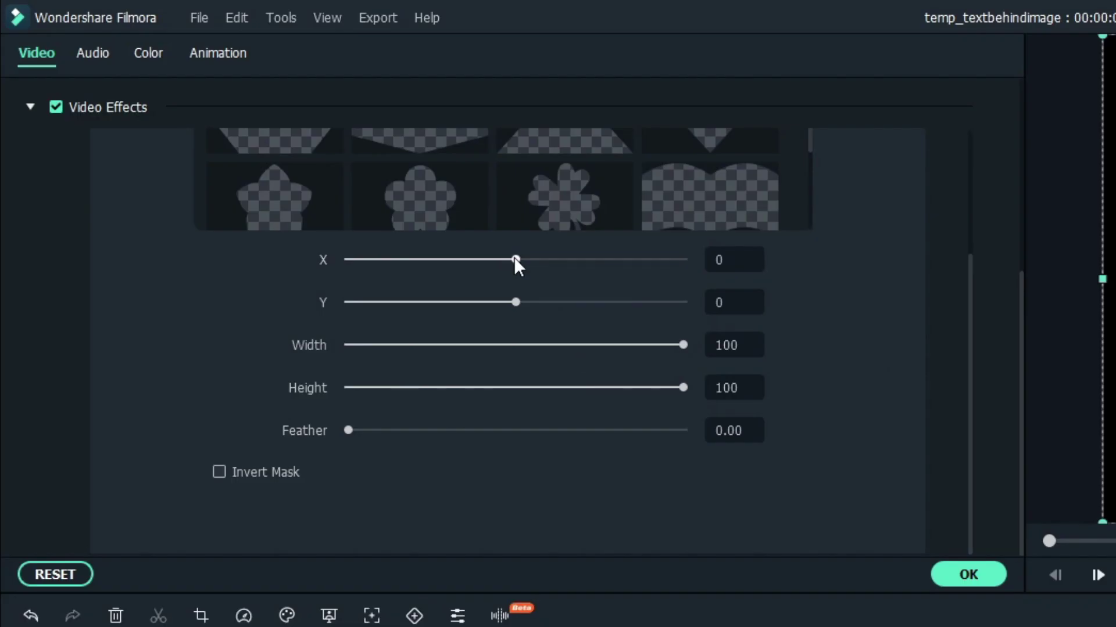
pyautogui.moveTo(283, 143)
pyautogui.mouseDown()
pyautogui.moveTo(300, 144)
pyautogui.moveTo(291, 145)
pyautogui.mouseUp()
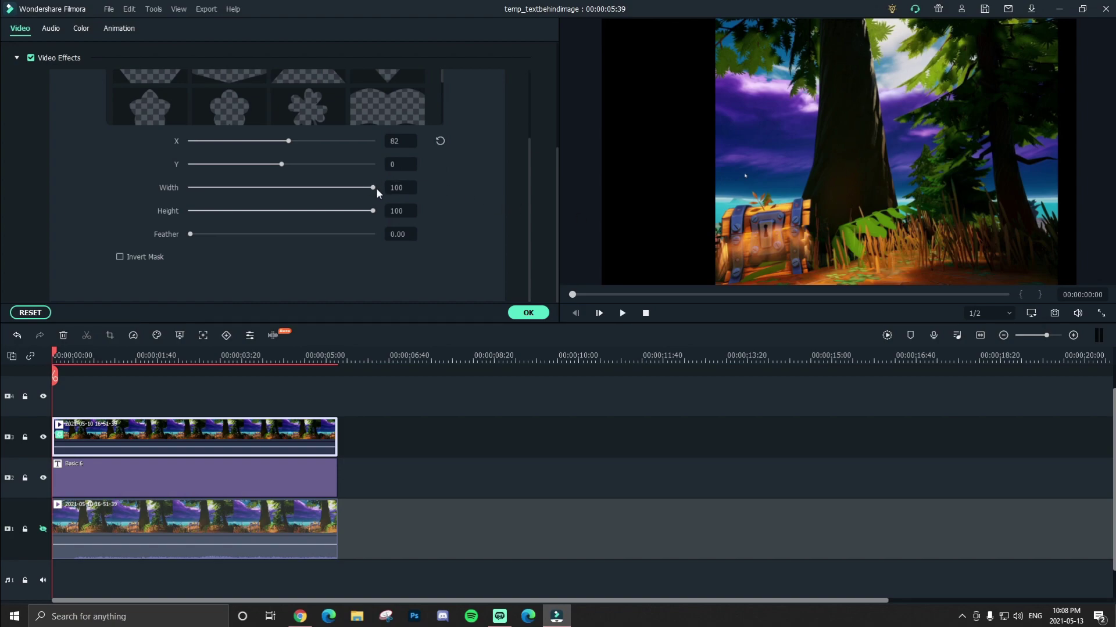
pyautogui.moveTo(375, 189); pyautogui.dragTo(268, 199)
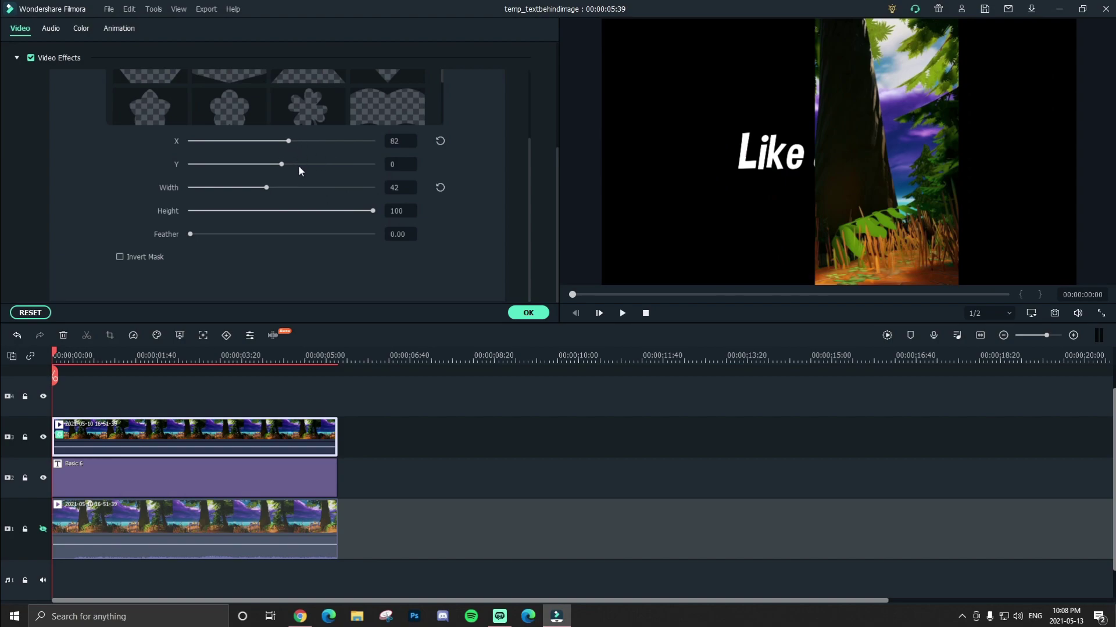
pyautogui.moveTo(281, 168); pyautogui.dragTo(283, 168)
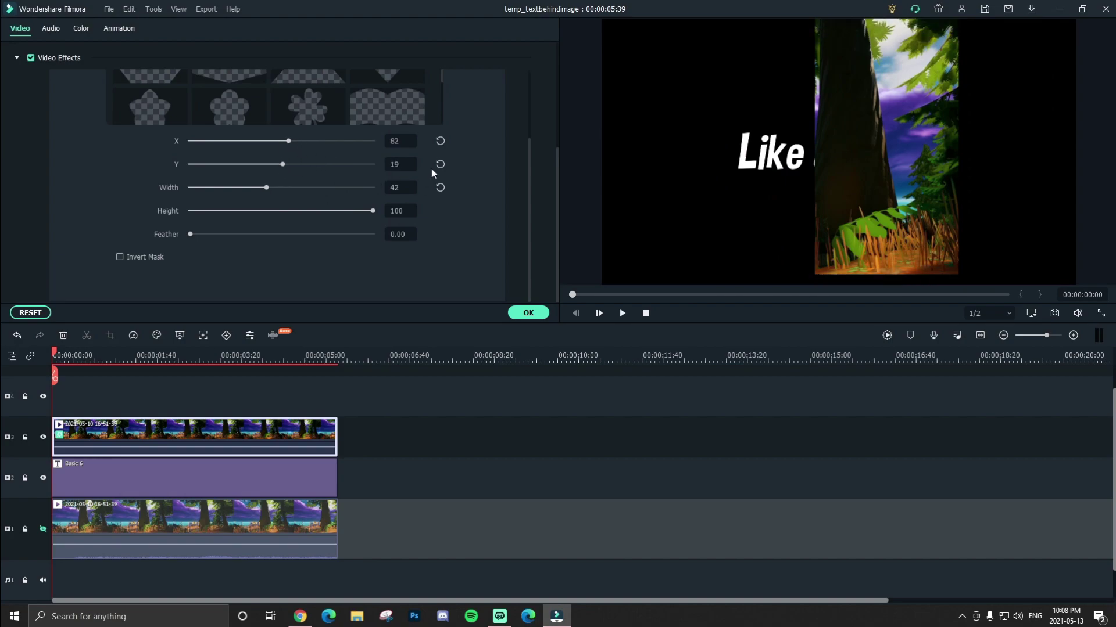
pyautogui.moveTo(267, 186); pyautogui.dragTo(239, 185)
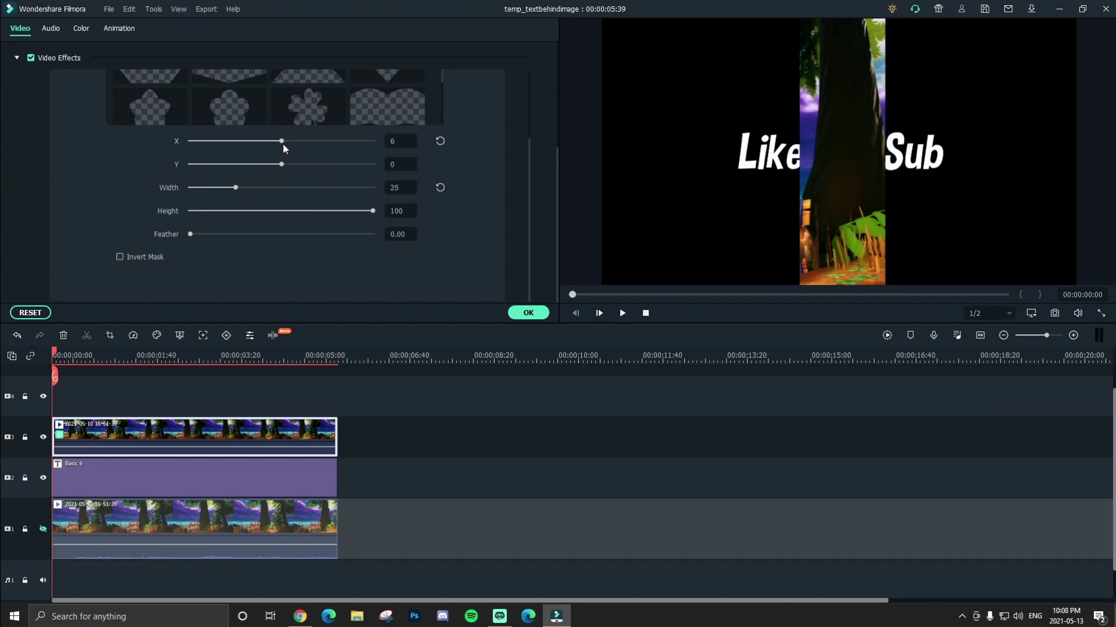
# Step: Refine the mask strip to X 19 and Width 20, and apply it
pyautogui.scroll(2, 326, 151)
pyautogui.click(385, 169)
pyautogui.click(386, 169)
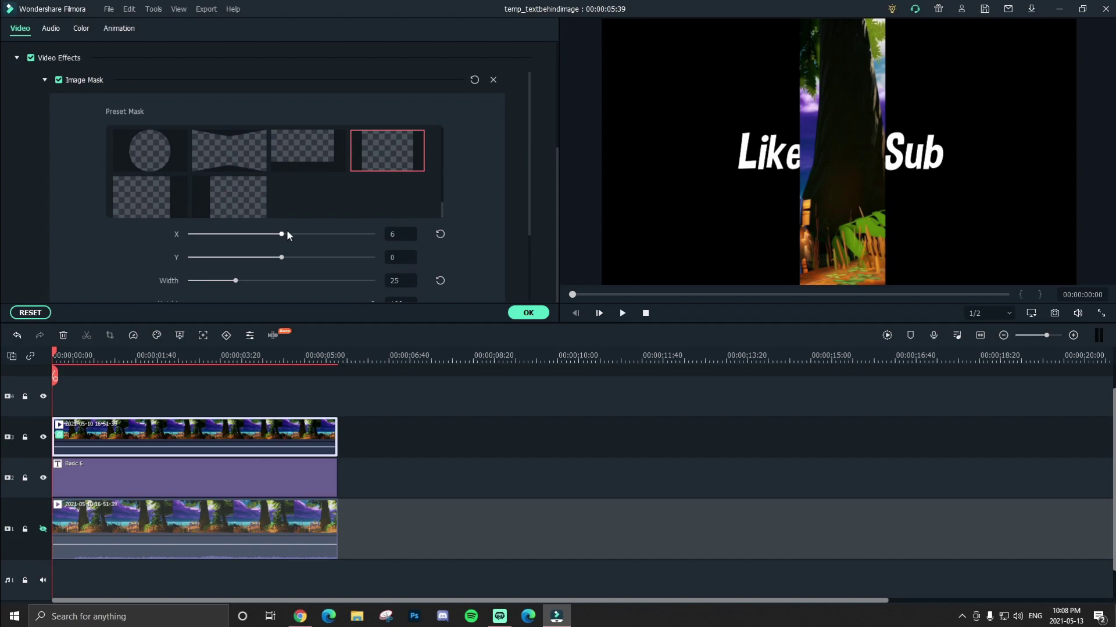
pyautogui.moveTo(282, 234); pyautogui.dragTo(284, 234)
pyautogui.moveTo(235, 280); pyautogui.dragTo(226, 280)
pyautogui.moveTo(283, 235); pyautogui.dragTo(281, 235)
pyautogui.scroll(-2, 407, 192)
pyautogui.click(386, 185)
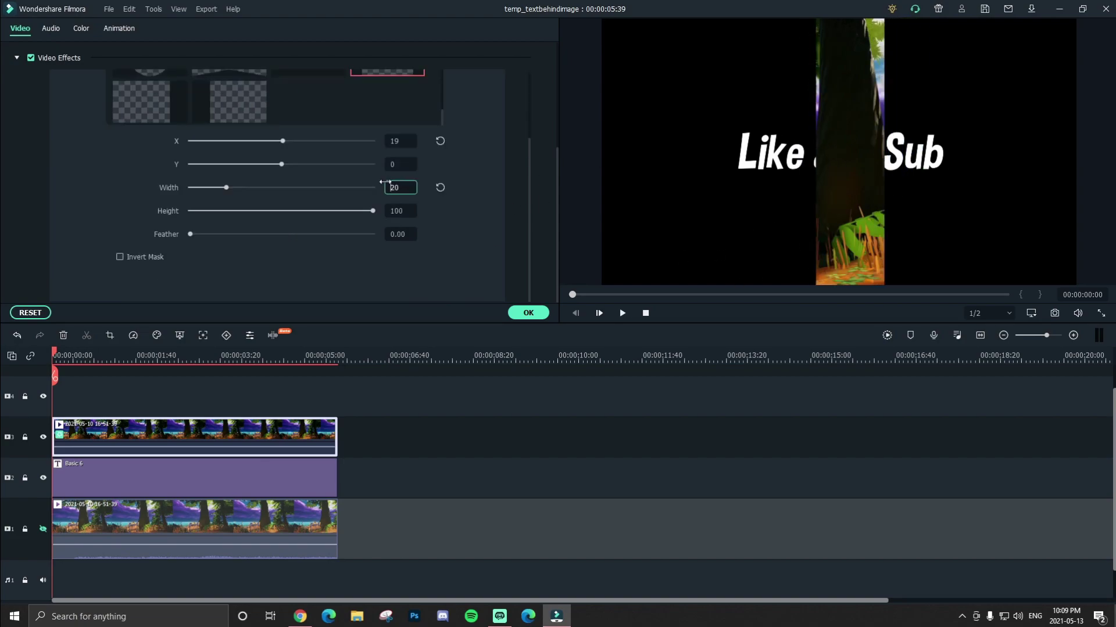
pyautogui.click(528, 313)
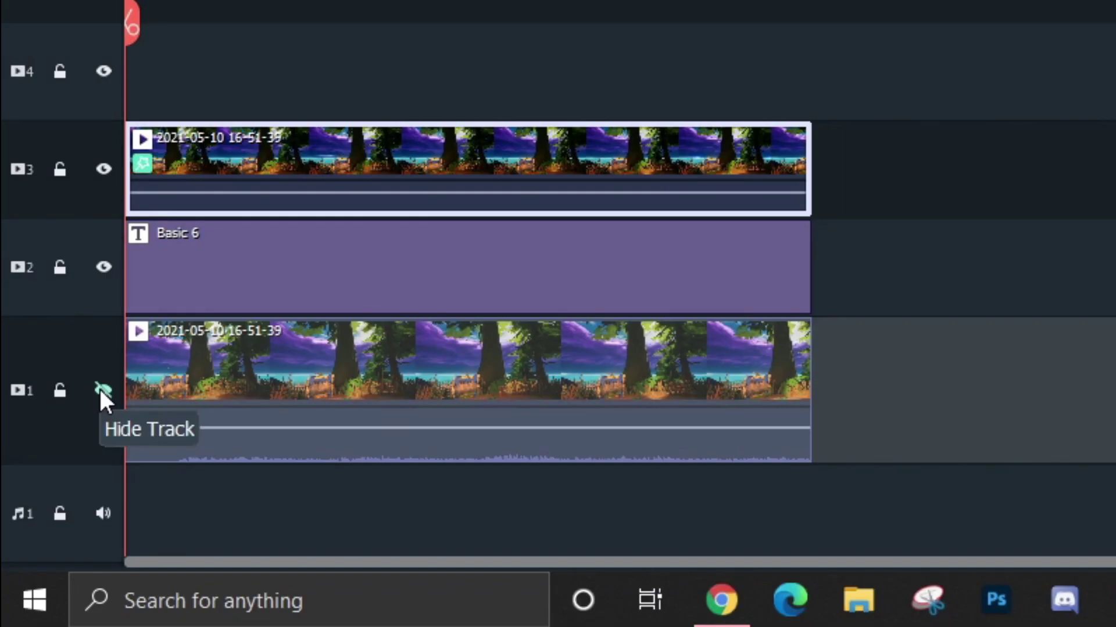
# Step: Unhide track 1 and scrub to about 2 seconds to check 'and' behind the trunk
pyautogui.click(42, 528)
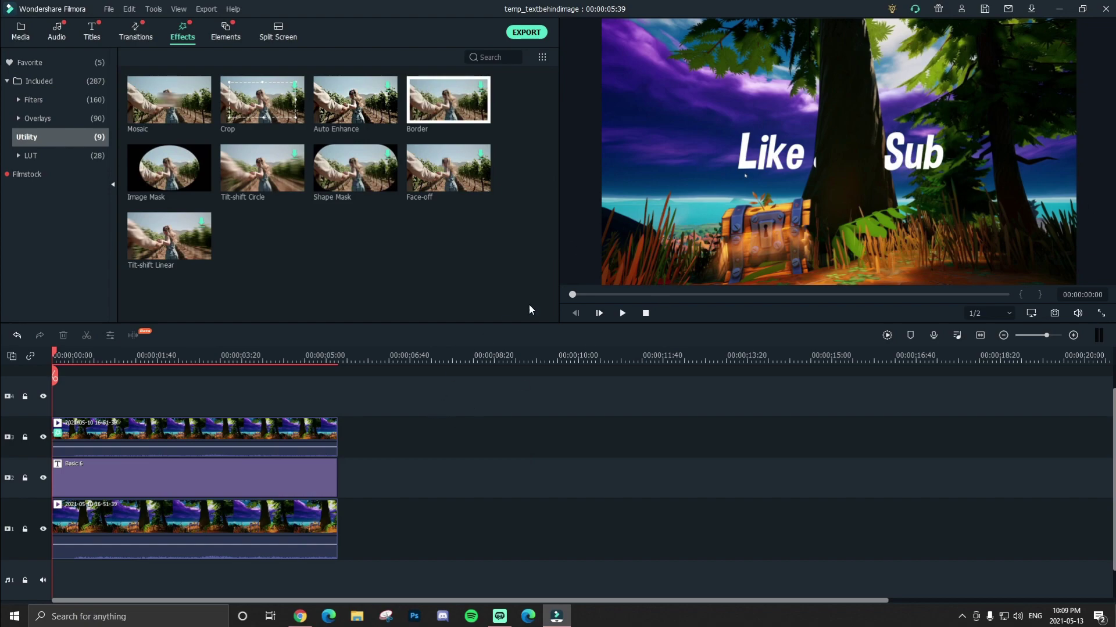
pyautogui.moveTo(573, 297); pyautogui.dragTo(829, 302)
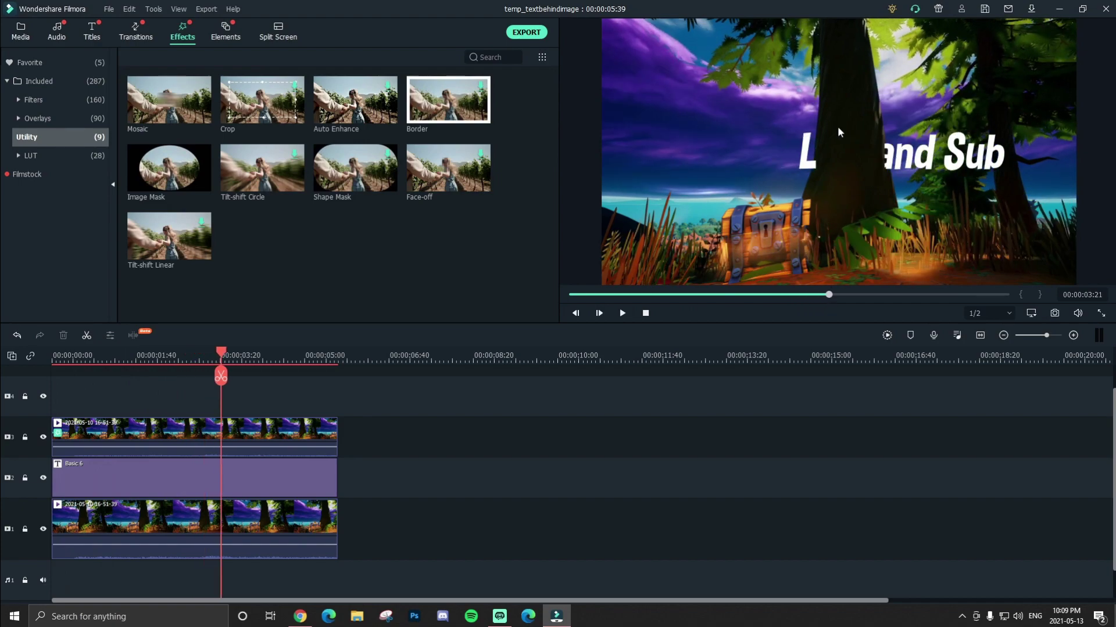
# Step: Hide track 1 and widen the mask strip to Width 23 so 'and' is fully hidden
pyautogui.doubleClick(293, 432)
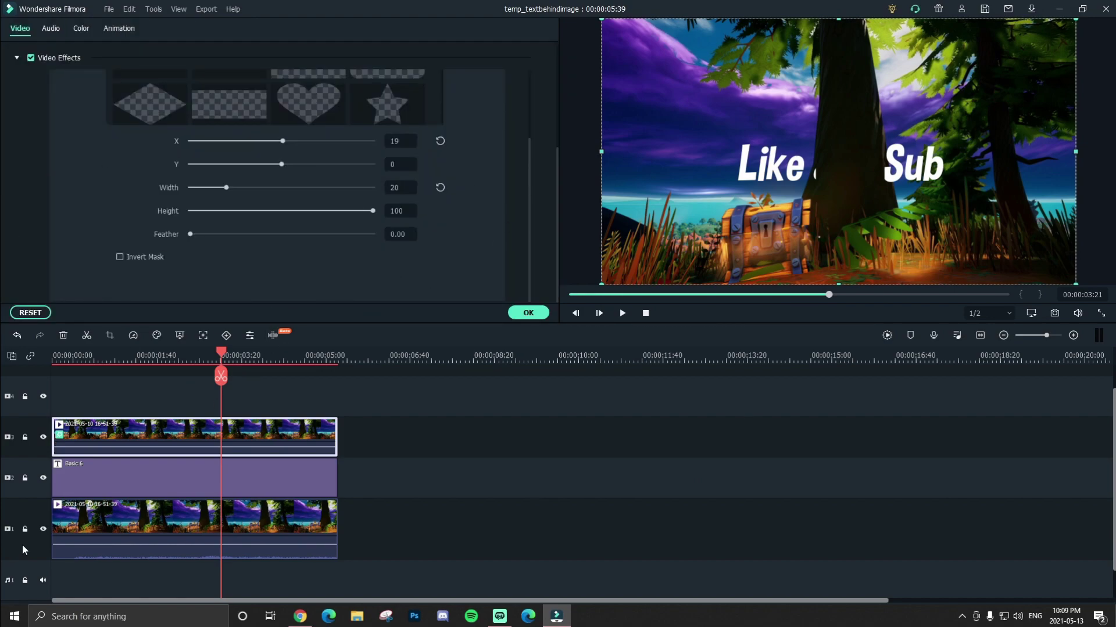
pyautogui.click(43, 529)
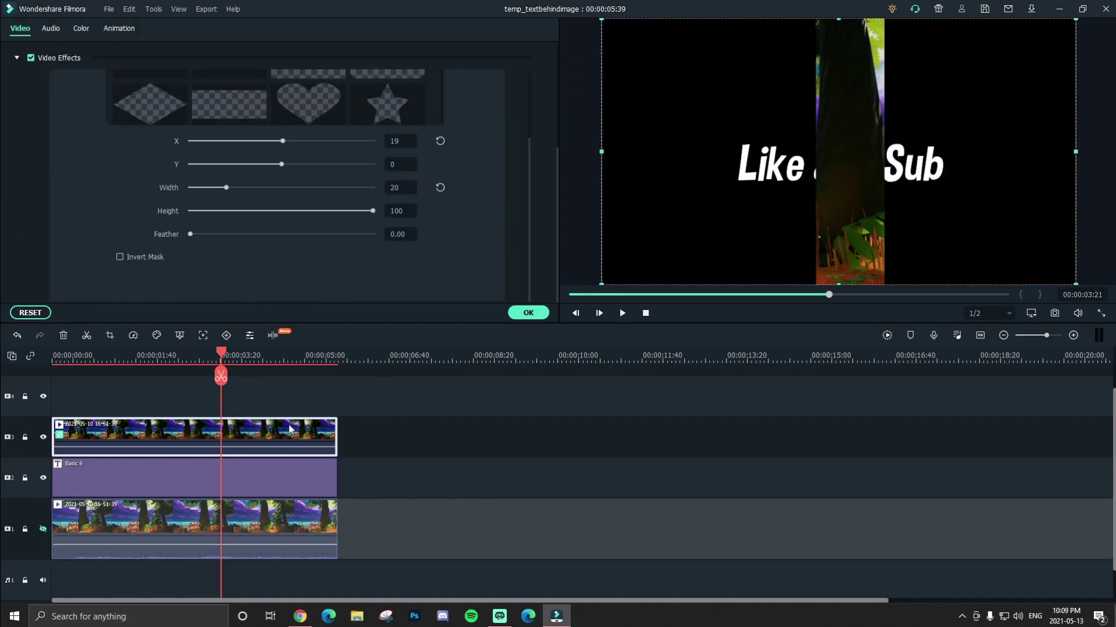
pyautogui.moveTo(227, 188); pyautogui.dragTo(233, 194)
pyautogui.click(526, 316)
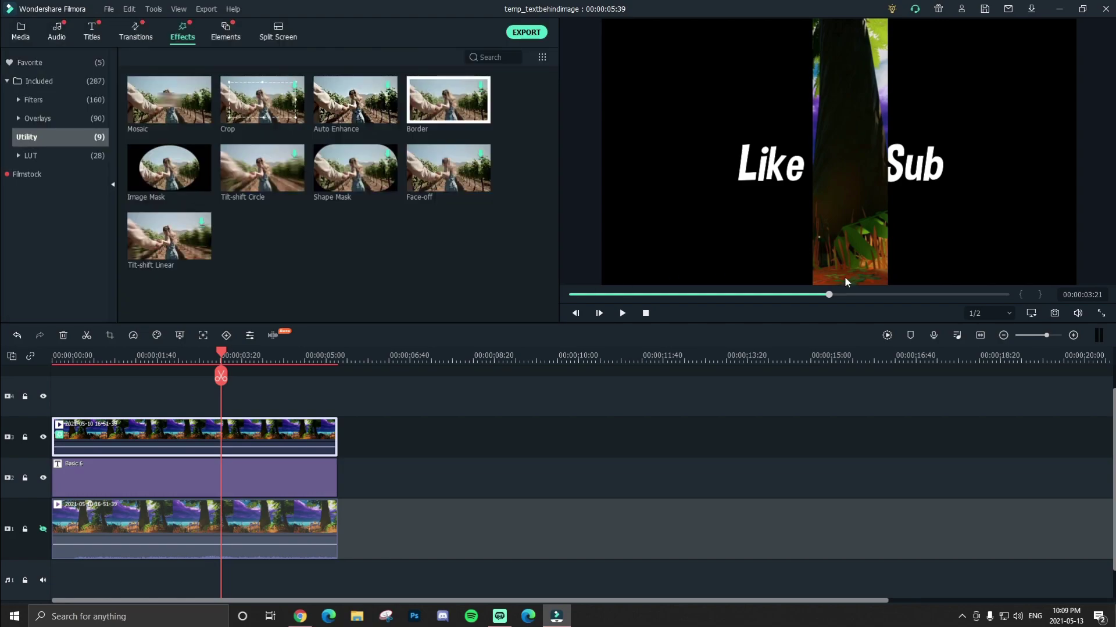
# Step: Unhide track 1 and play the clip from the start to check the title slides behind the trunk
pyautogui.click(42, 530)
pyautogui.click(605, 296)
pyautogui.press('space')
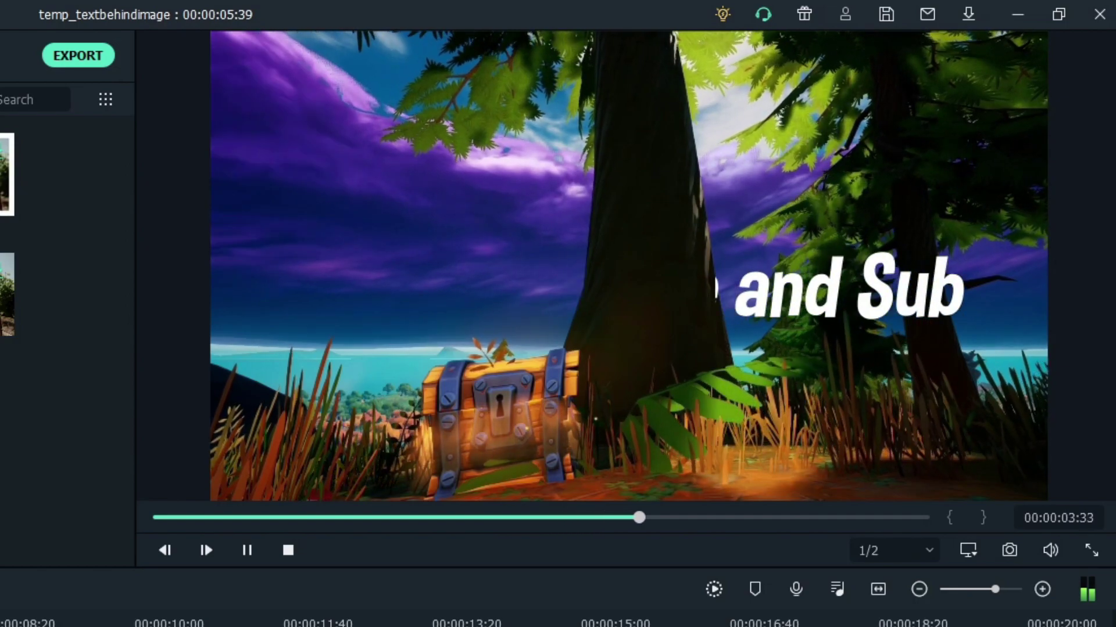
pyautogui.press('space')
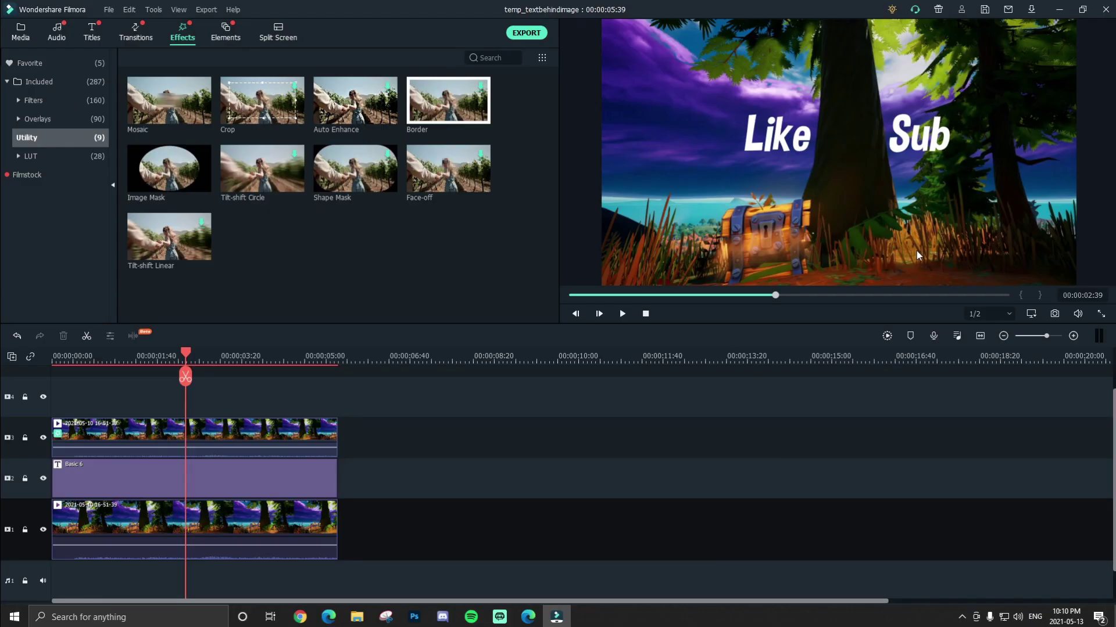
pyautogui.press('Home')
pyautogui.press('space')
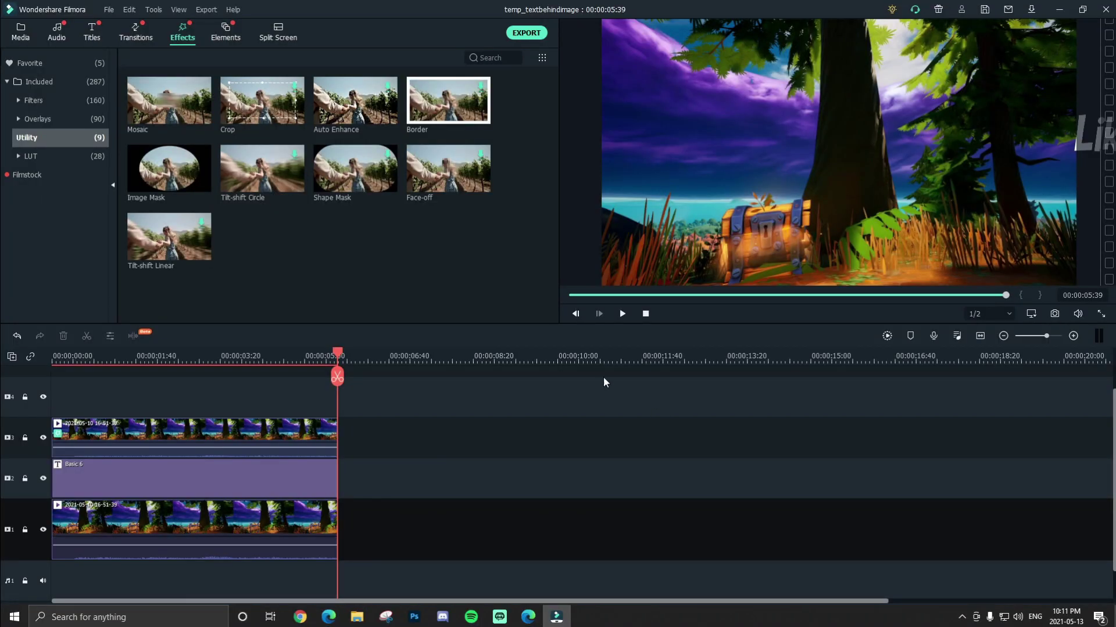
# Step: Hide track 1 and give the track 3 clip a rectangle mask preset
pyautogui.click(23, 34)
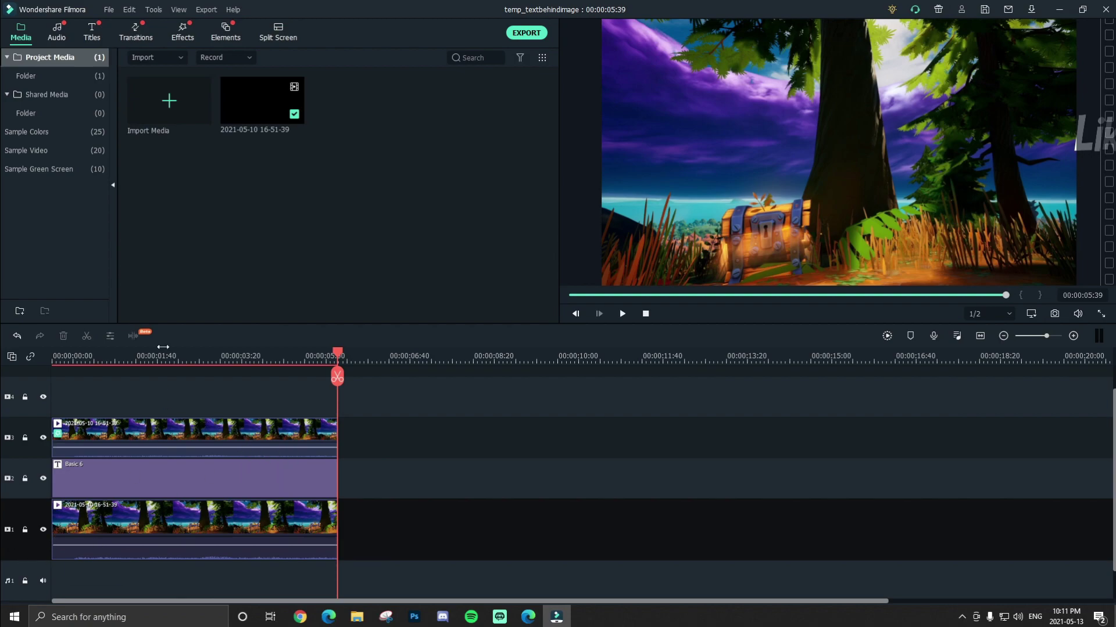
pyautogui.click(43, 531)
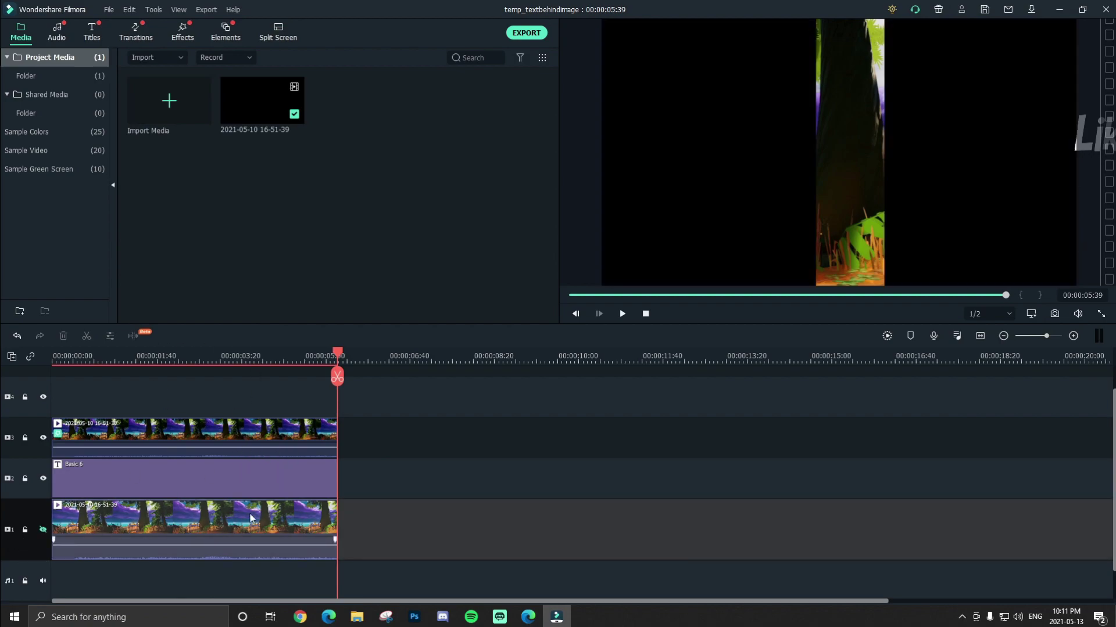
pyautogui.doubleClick(214, 430)
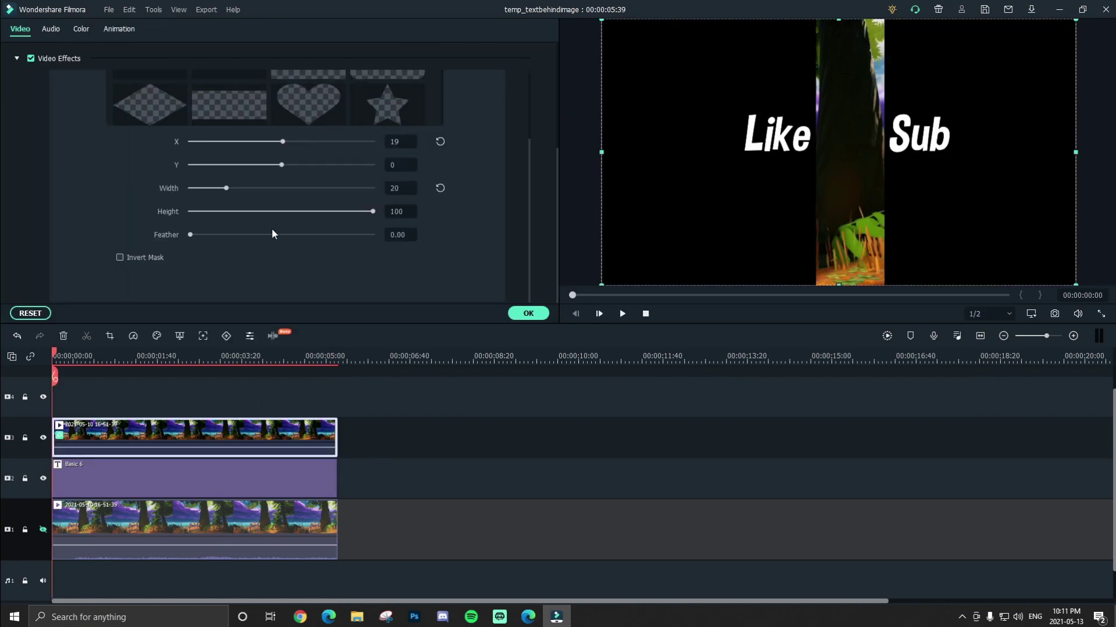
pyautogui.scroll(3, 342, 177)
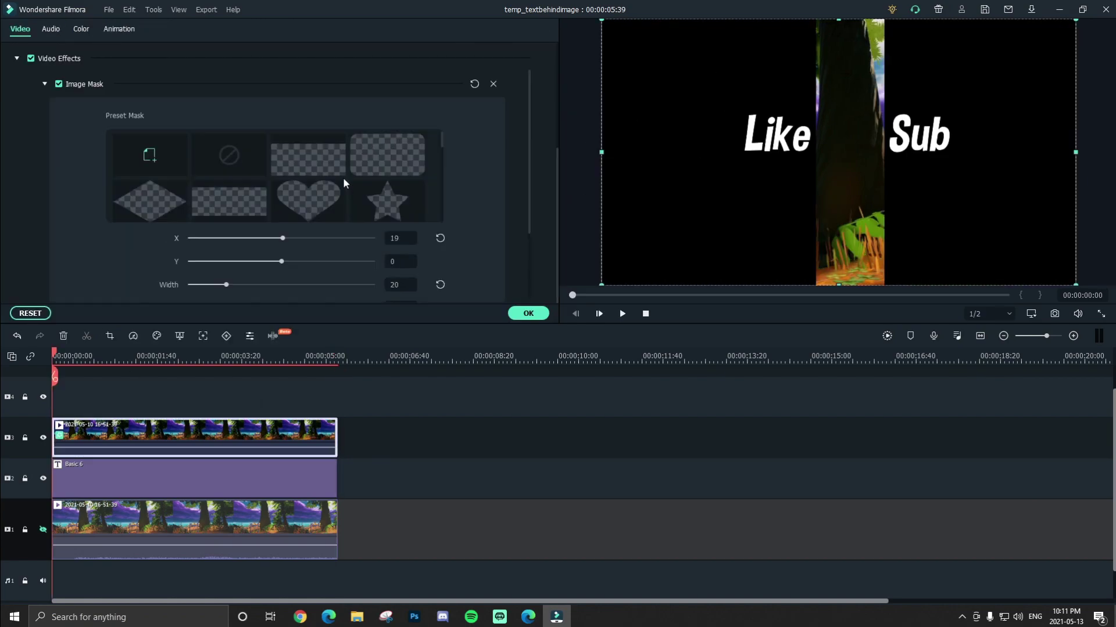
pyautogui.scroll(-3, 365, 279)
pyautogui.scroll(3, 359, 273)
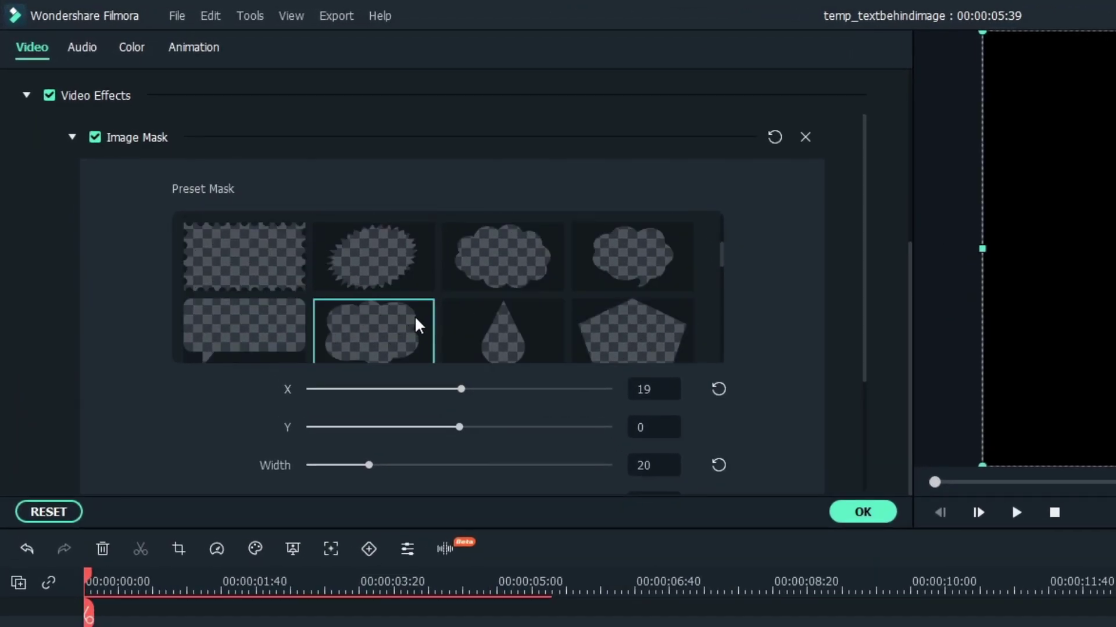
pyautogui.click(360, 268)
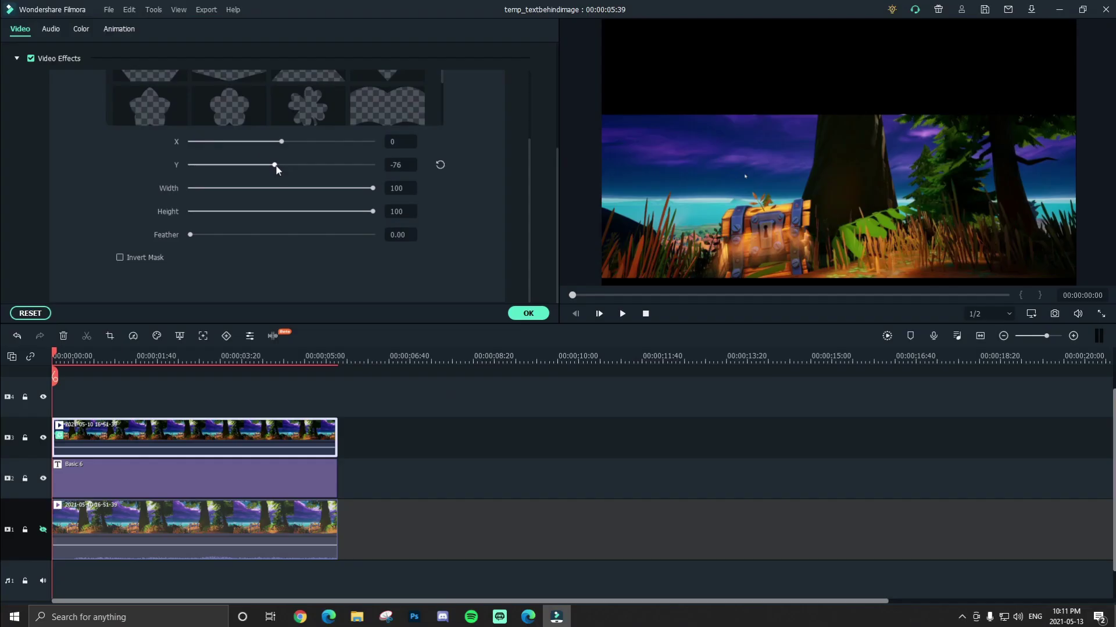
# Step: Shrink the rectangle mask's height and shift it down and right toward the chest
pyautogui.moveTo(278, 166); pyautogui.dragTo(275, 166)
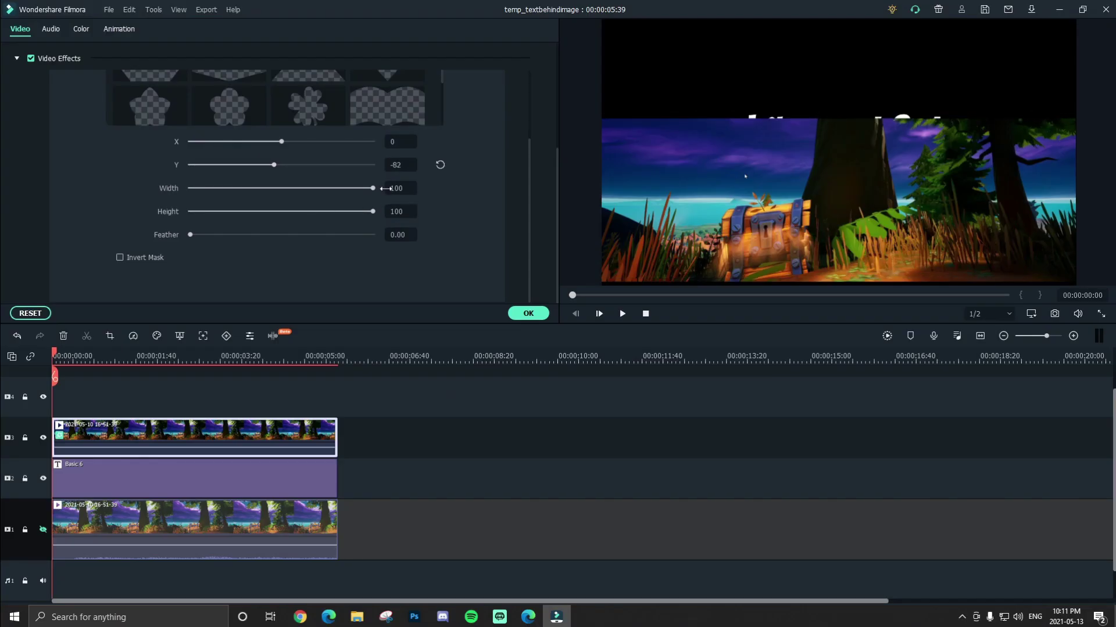
pyautogui.moveTo(372, 212); pyautogui.dragTo(351, 212)
pyautogui.moveTo(274, 166); pyautogui.dragTo(273, 165)
pyautogui.moveTo(282, 142); pyautogui.dragTo(299, 142)
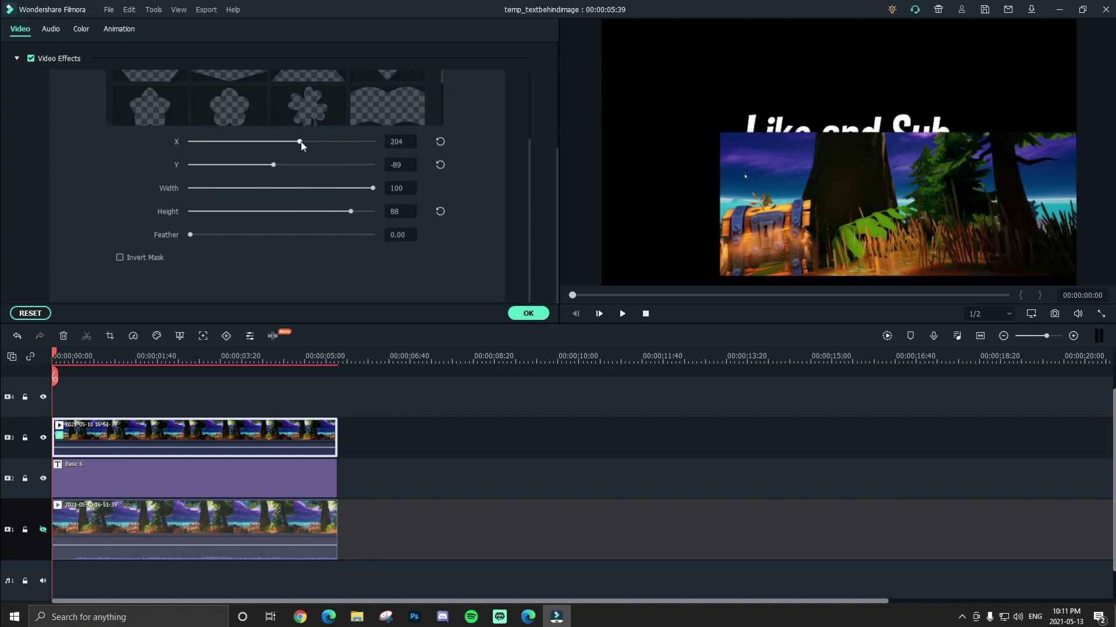
pyautogui.moveTo(372, 188); pyautogui.dragTo(370, 188)
pyautogui.moveTo(350, 211); pyautogui.dragTo(299, 238)
pyautogui.scroll(3, 348, 212)
pyautogui.scroll(-4, 377, 186)
# Step: Fine-tune the chest mask to X -127, Y -89, Width 18 and apply it
pyautogui.moveTo(370, 285); pyautogui.dragTo(222, 285)
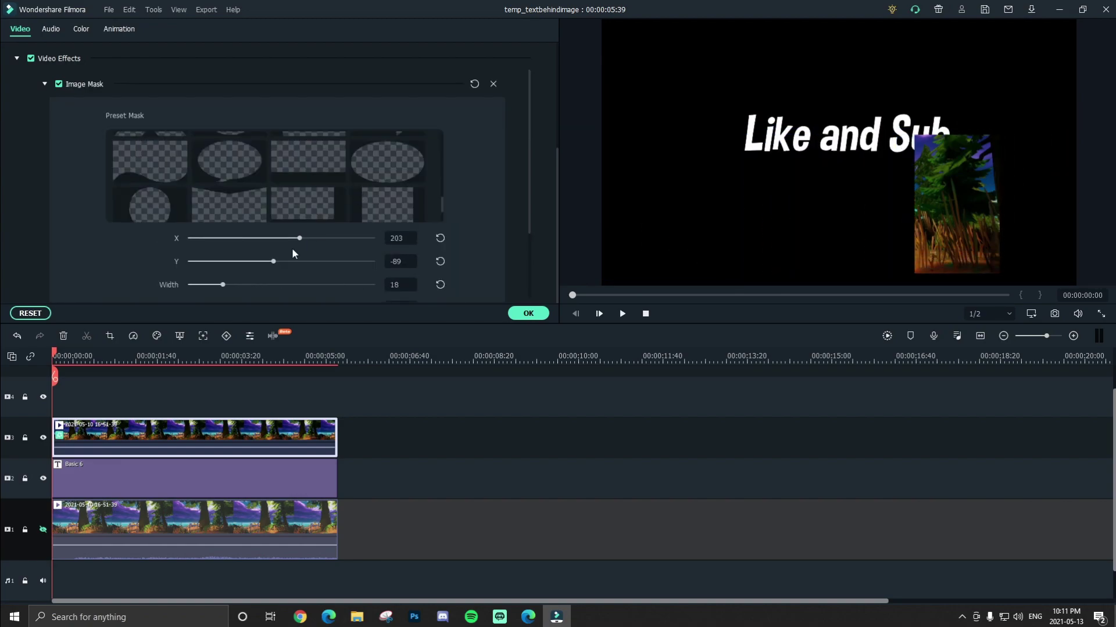
pyautogui.moveTo(299, 238); pyautogui.dragTo(270, 238)
pyautogui.scroll(-3, 262, 232)
pyautogui.moveTo(222, 188); pyautogui.dragTo(222, 188)
pyautogui.scroll(3, 249, 168)
pyautogui.moveTo(270, 238); pyautogui.dragTo(270, 239)
pyautogui.moveTo(224, 285); pyautogui.dragTo(225, 286)
pyautogui.moveTo(269, 239); pyautogui.dragTo(269, 239)
pyautogui.moveTo(224, 285); pyautogui.dragTo(223, 284)
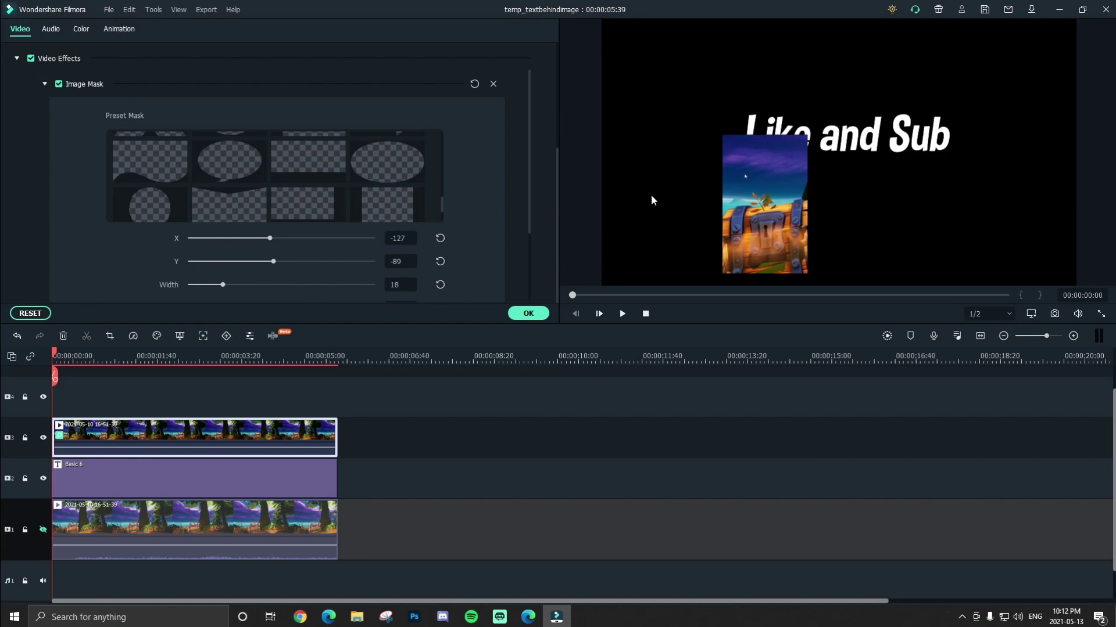
pyautogui.click(535, 314)
# Step: Unhide track 1, drag the Like and Sub title down to chest level, and play to check
pyautogui.click(427, 493)
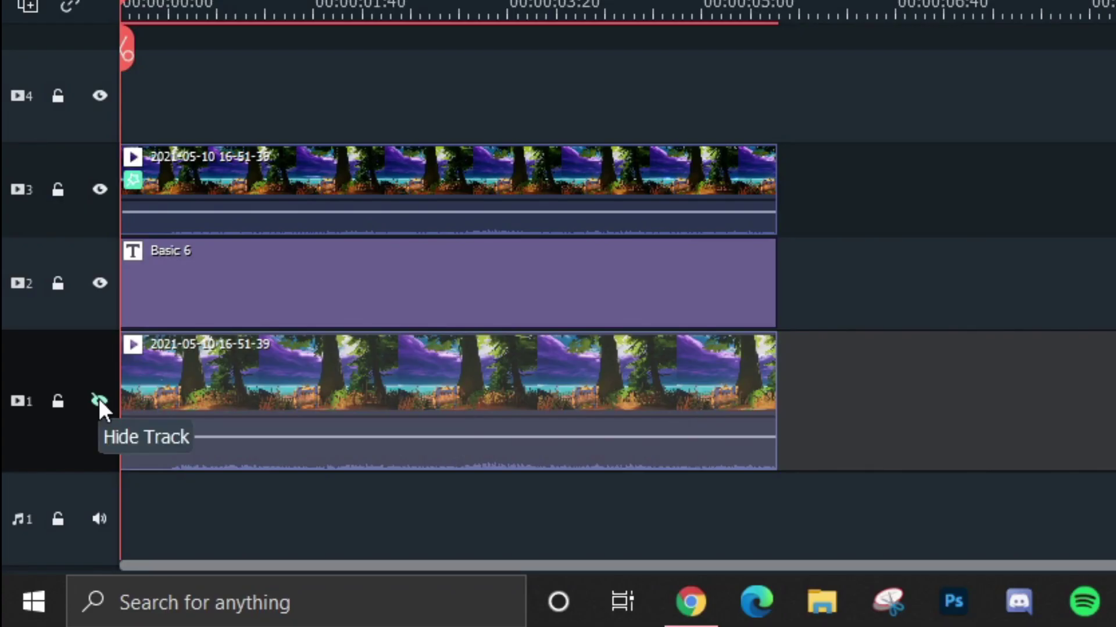
pyautogui.click(43, 530)
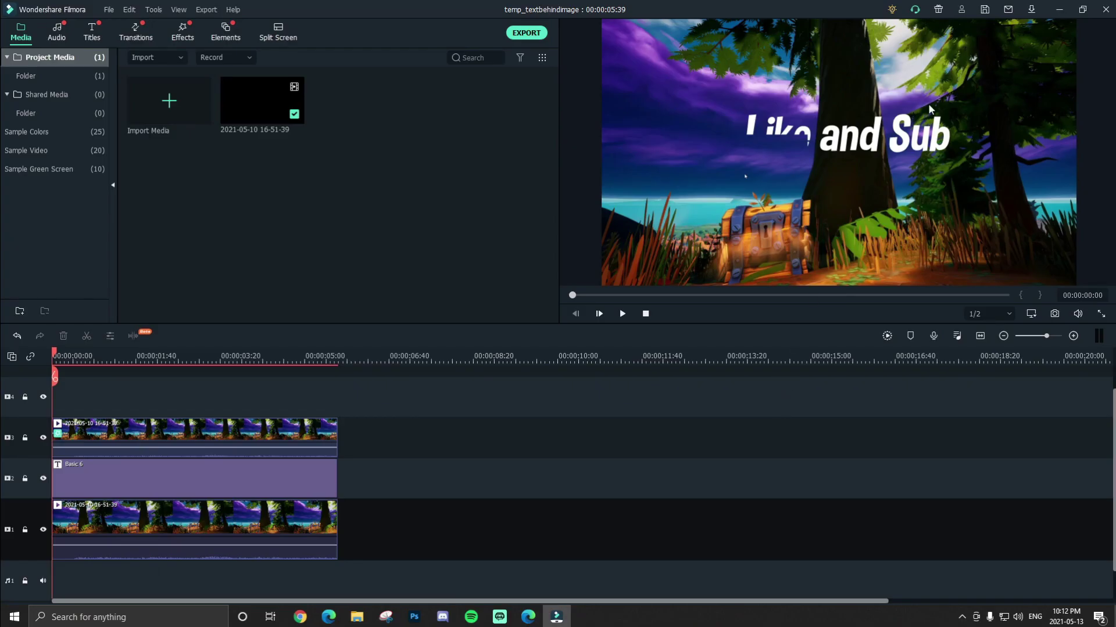
pyautogui.click(272, 472)
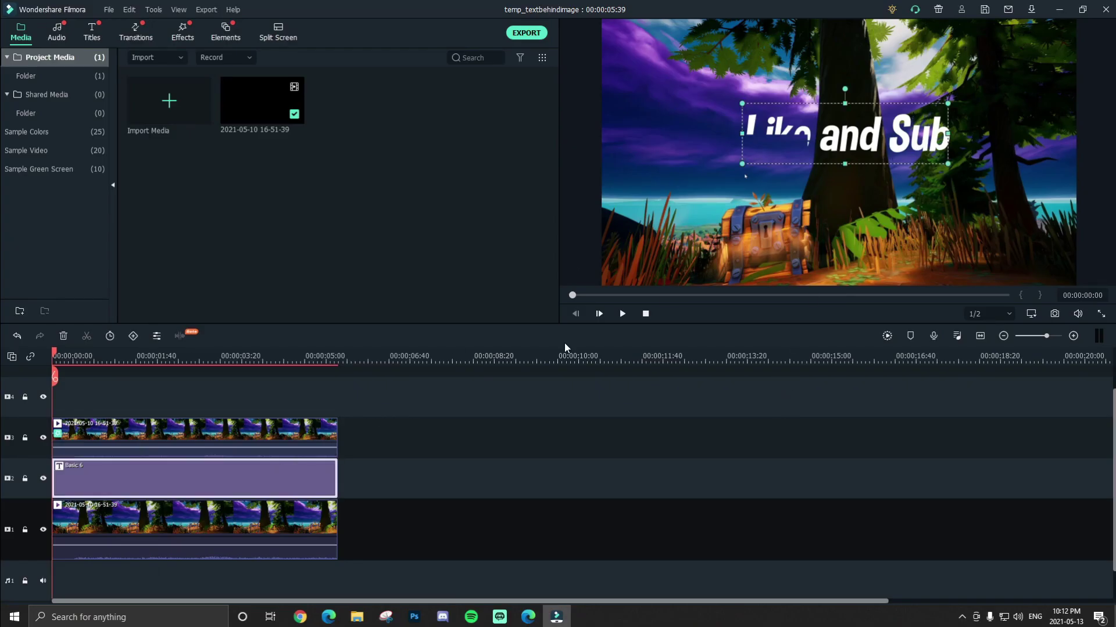
pyautogui.click(916, 135)
pyautogui.moveTo(906, 135); pyautogui.dragTo(825, 216)
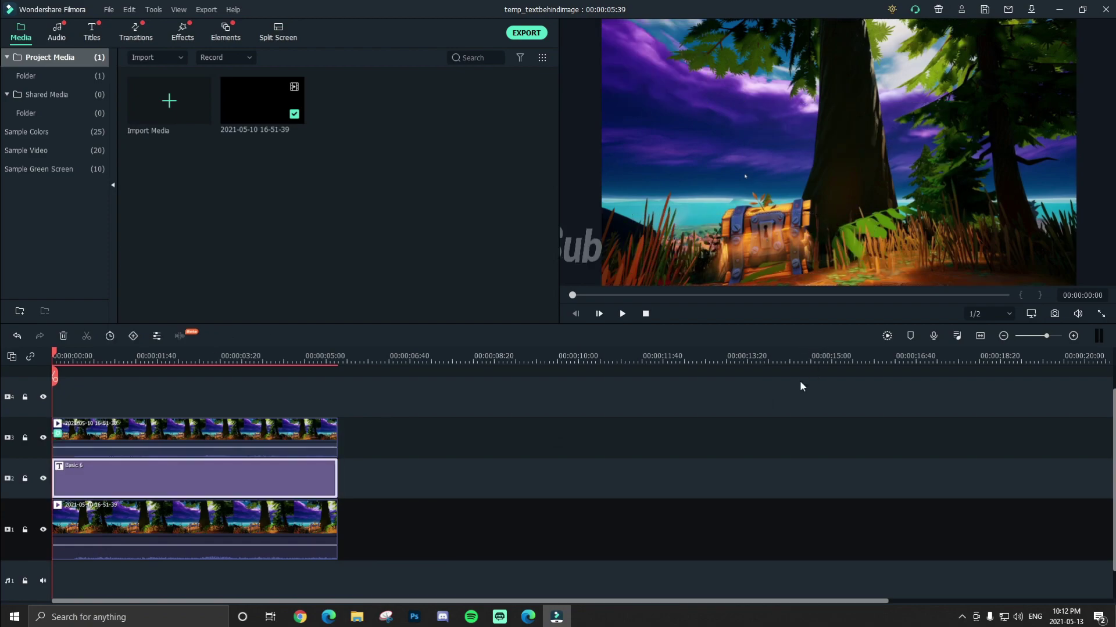
pyautogui.press('space')
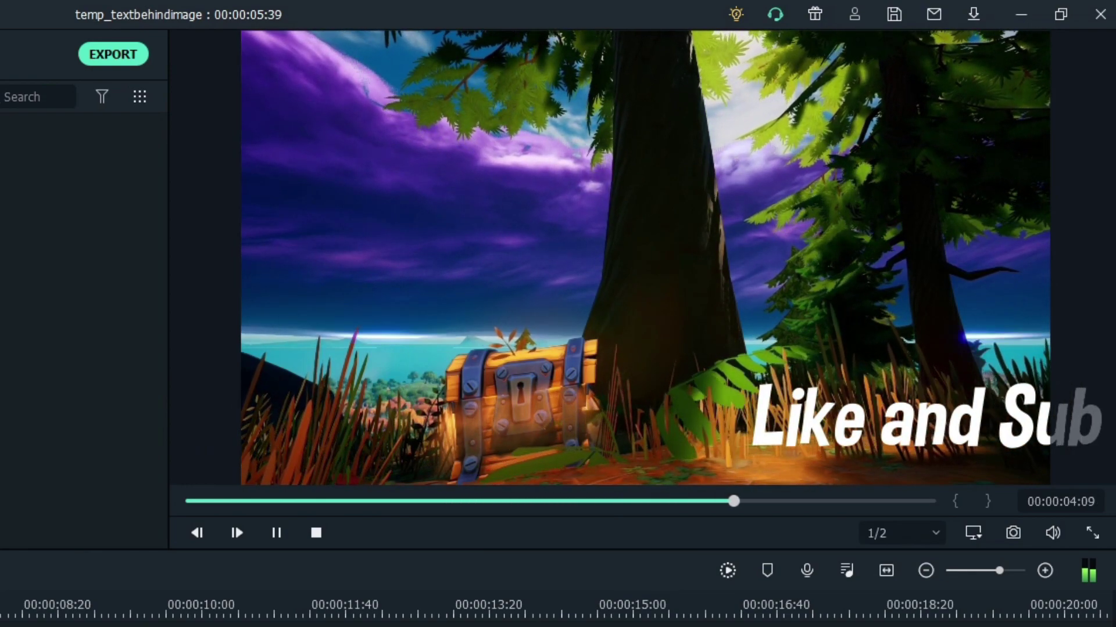
pyautogui.press('space')
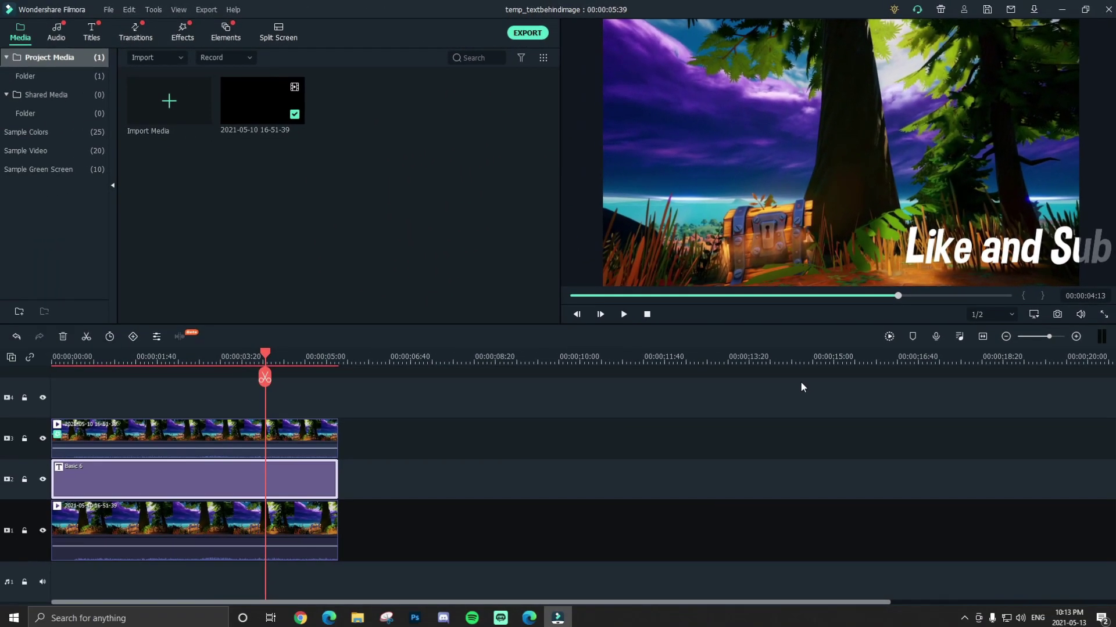